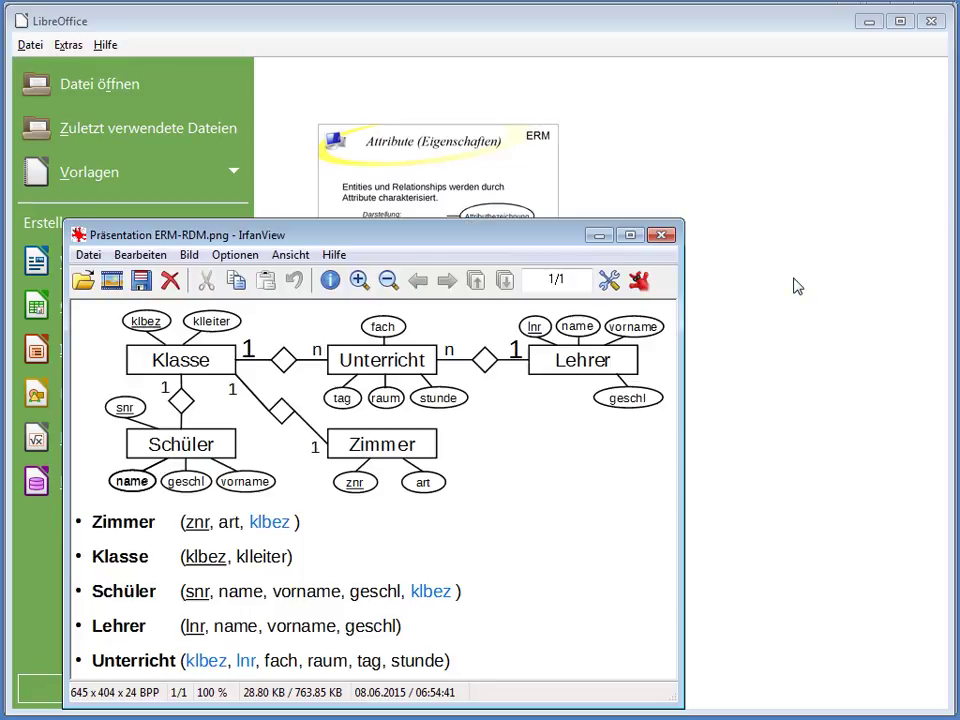
# Step: Set up a new embedded HSQLDB database with the database wizard, registered in LibreOffice and opened for editing
pyautogui.moveTo(437, 249); pyautogui.dragTo(483, 123)
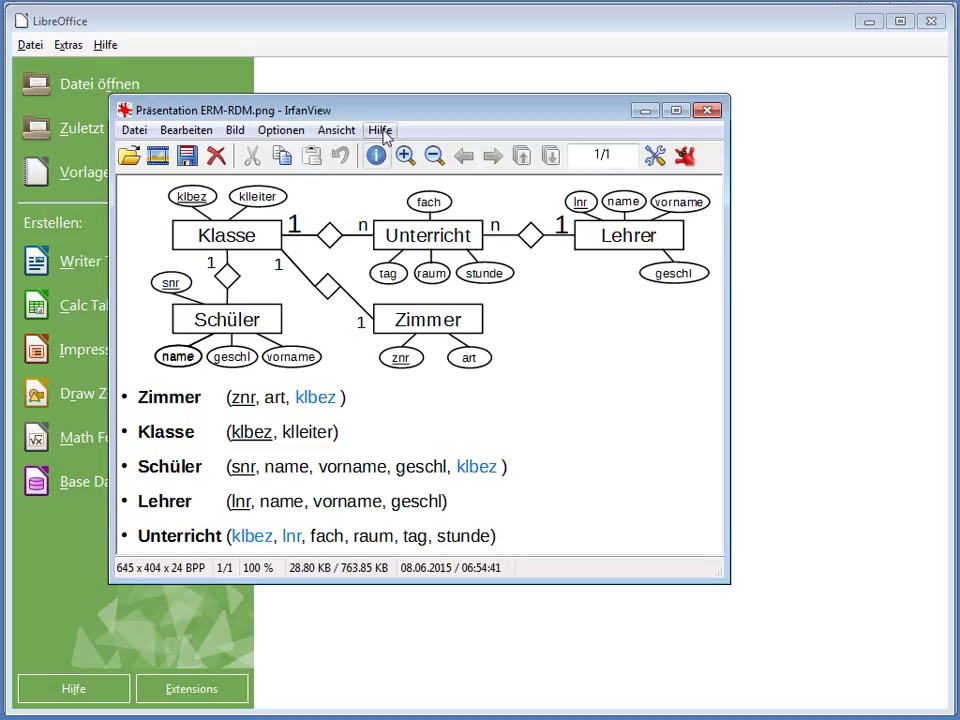
pyautogui.moveTo(382, 111); pyautogui.dragTo(565, 127)
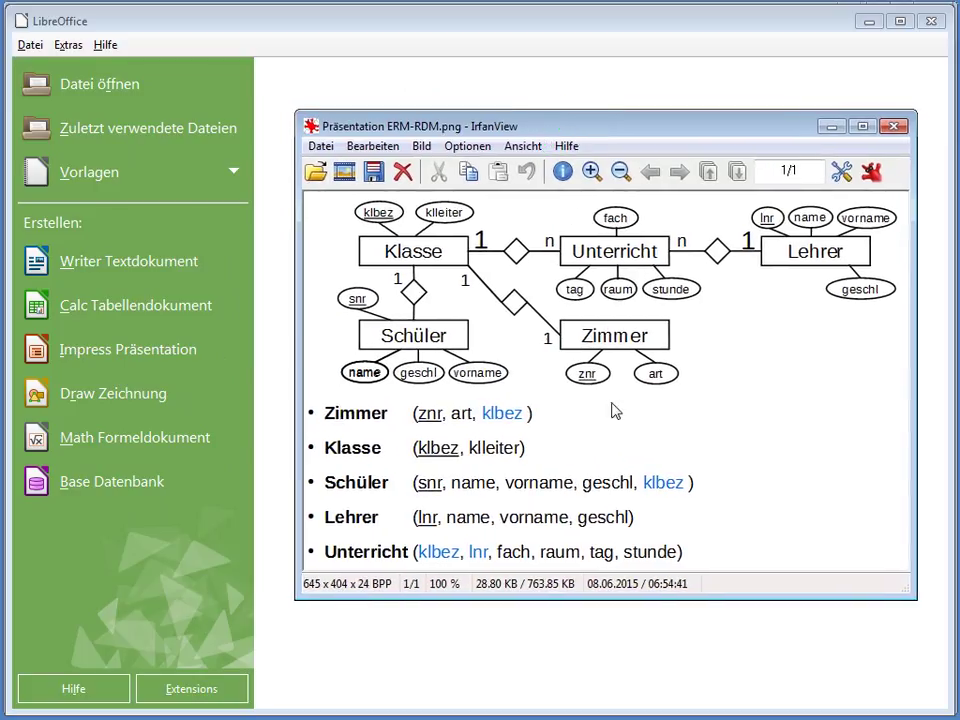
pyautogui.click(73, 486)
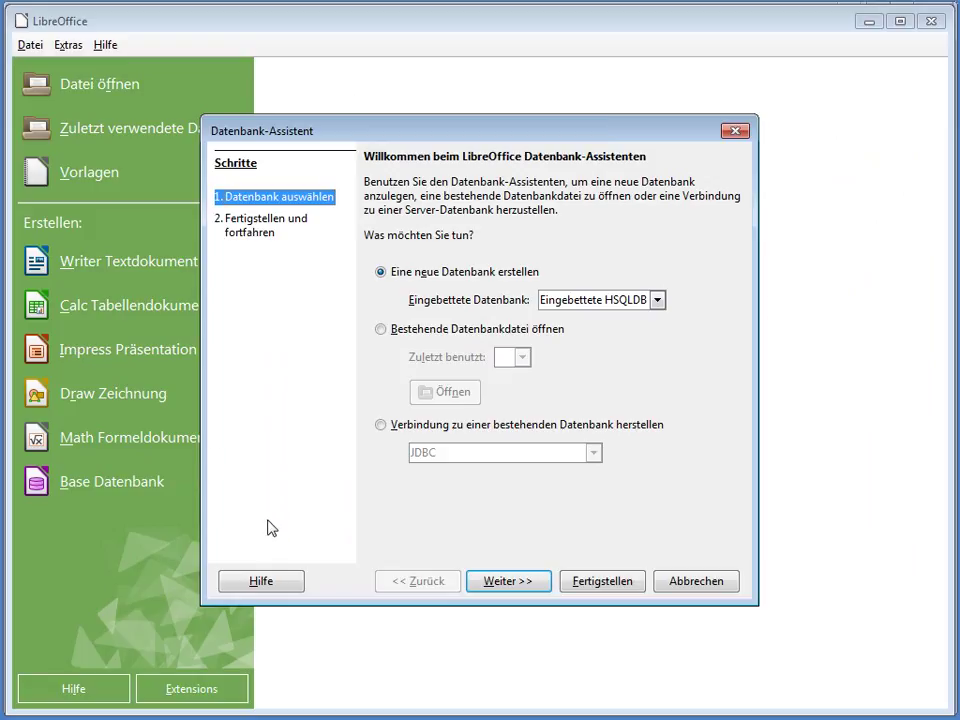
pyautogui.click(521, 588)
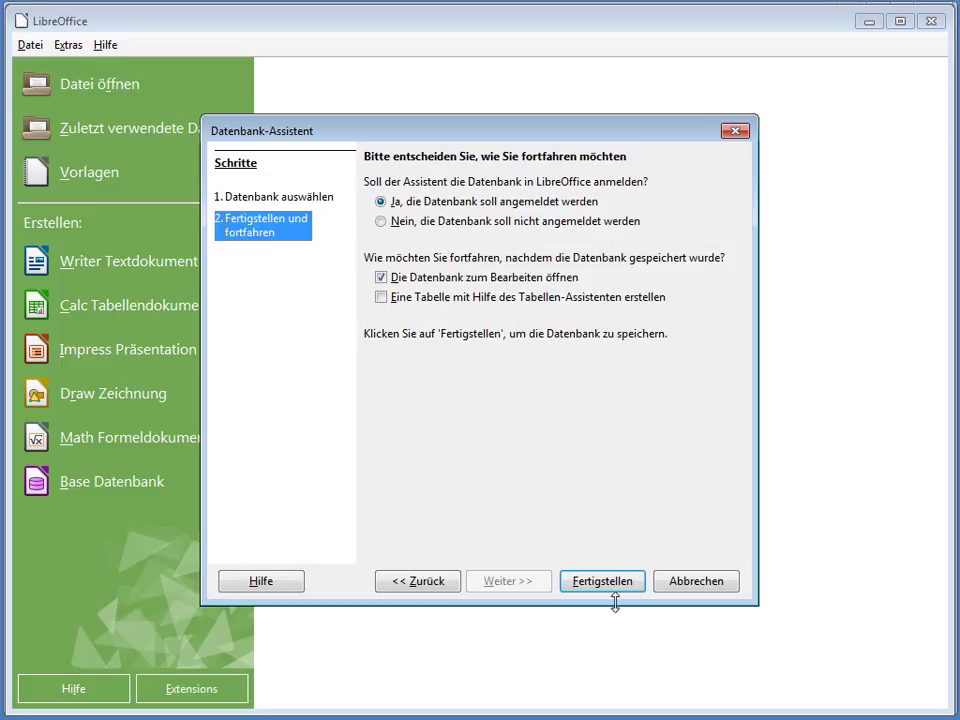
pyautogui.click(586, 592)
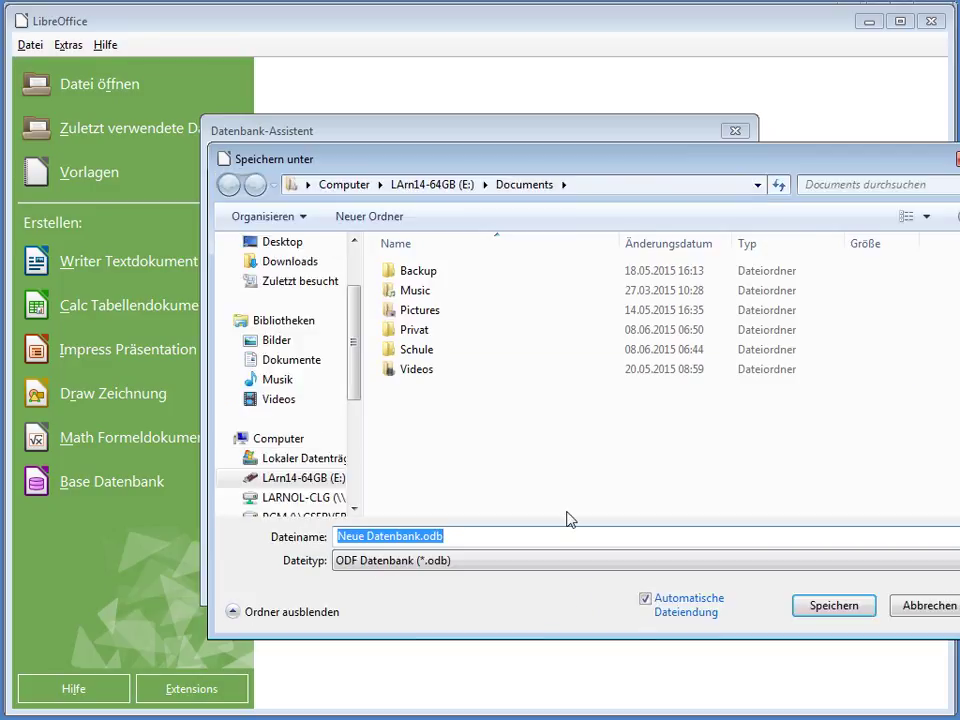
# Step: Save the database as DB-Schule.odb in Documents > Schule > ITG > ITG09 > Datenbanken, replacing the existing file
pyautogui.moveTo(600, 160); pyautogui.dragTo(514, 133)
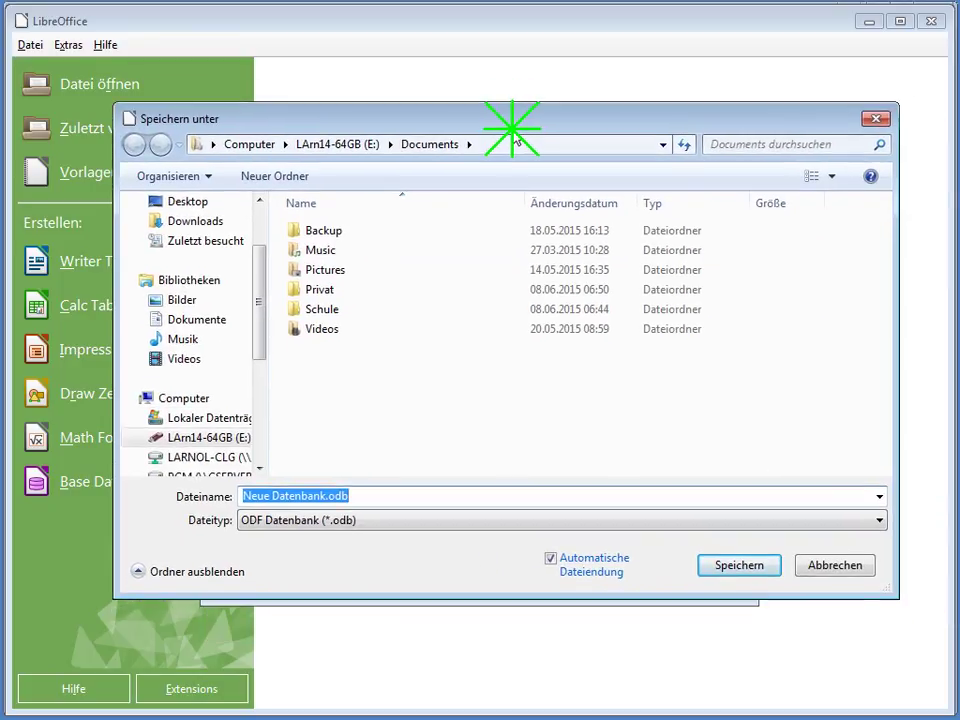
pyautogui.doubleClick(334, 311)
pyautogui.doubleClick(300, 222)
pyautogui.doubleClick(306, 246)
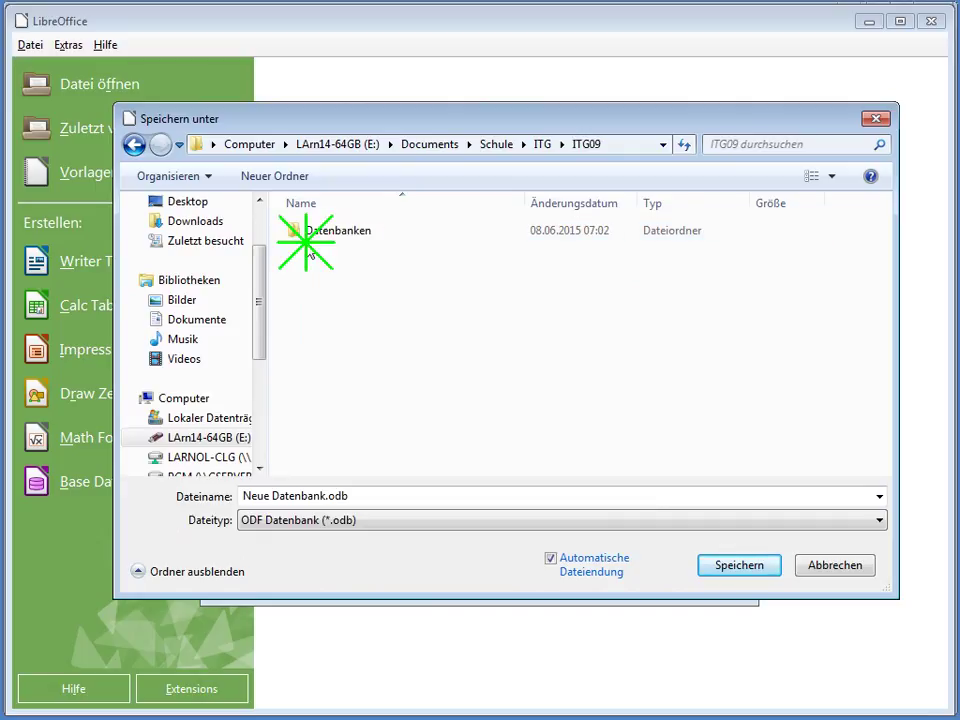
pyautogui.doubleClick(308, 236)
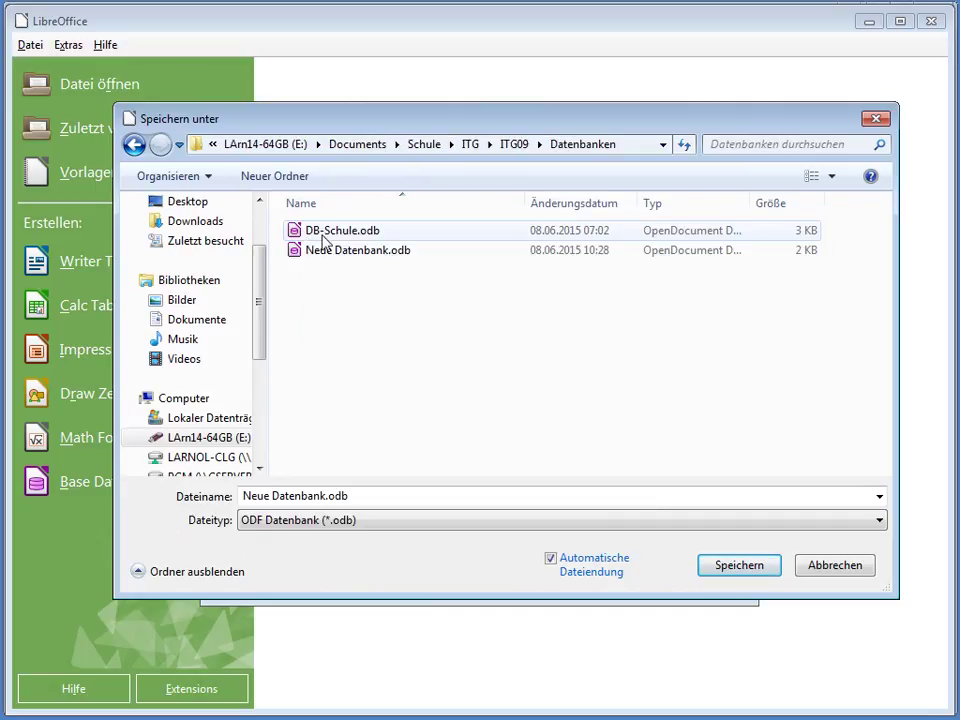
pyautogui.click(320, 236)
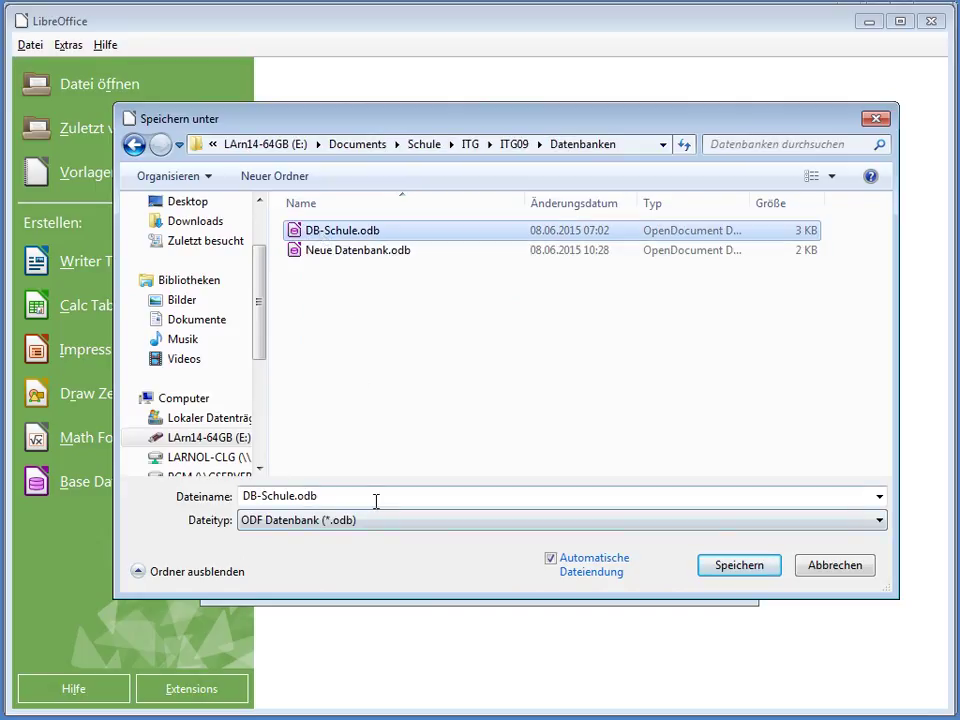
pyautogui.click(718, 566)
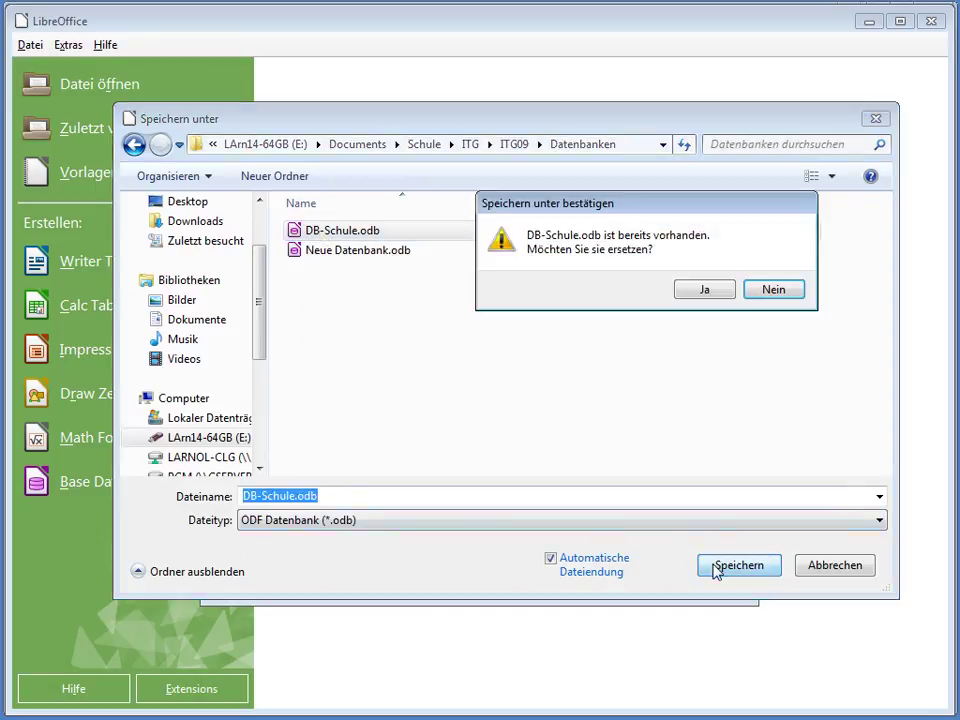
pyautogui.click(706, 290)
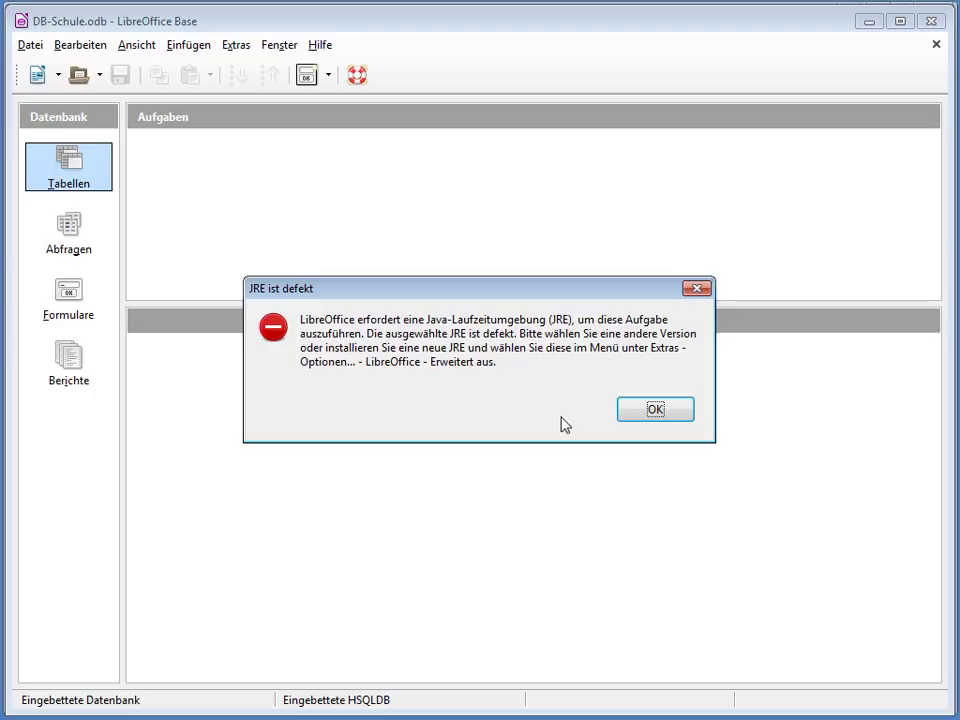
# Step: Read and dismiss the two error messages about the Java runtime and the database connection
pyautogui.moveTo(541, 320); pyautogui.dragTo(575, 316)
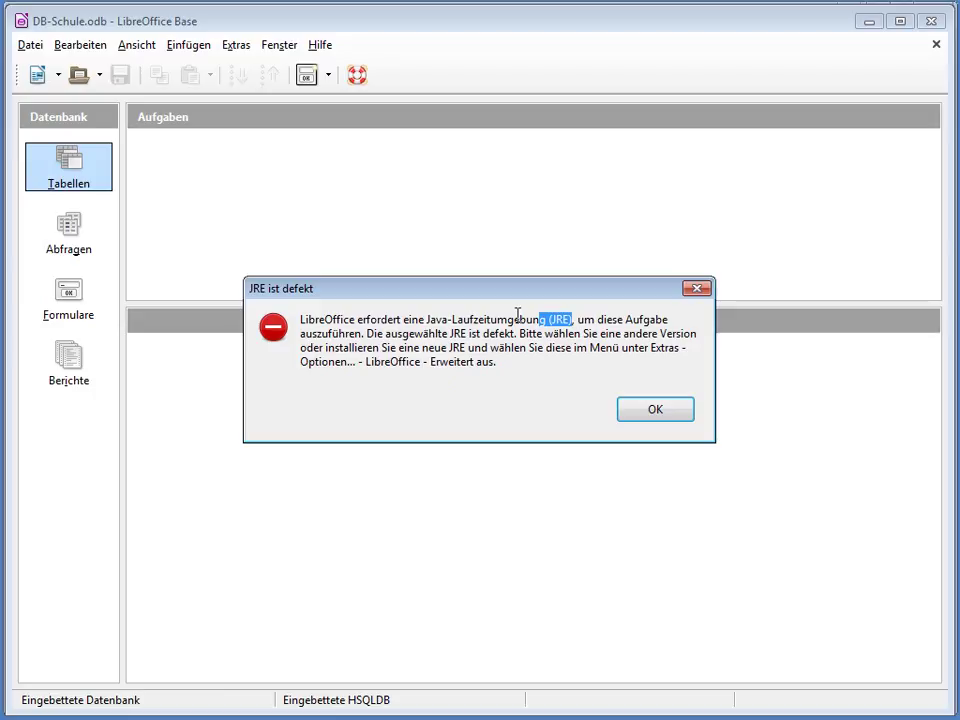
pyautogui.click(628, 411)
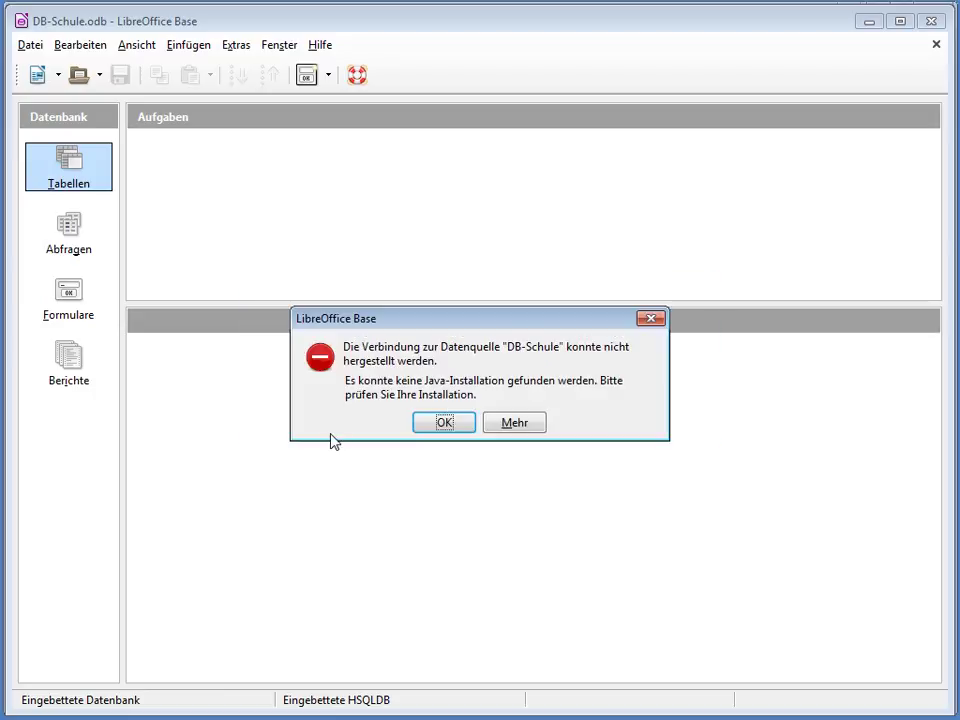
pyautogui.click(436, 426)
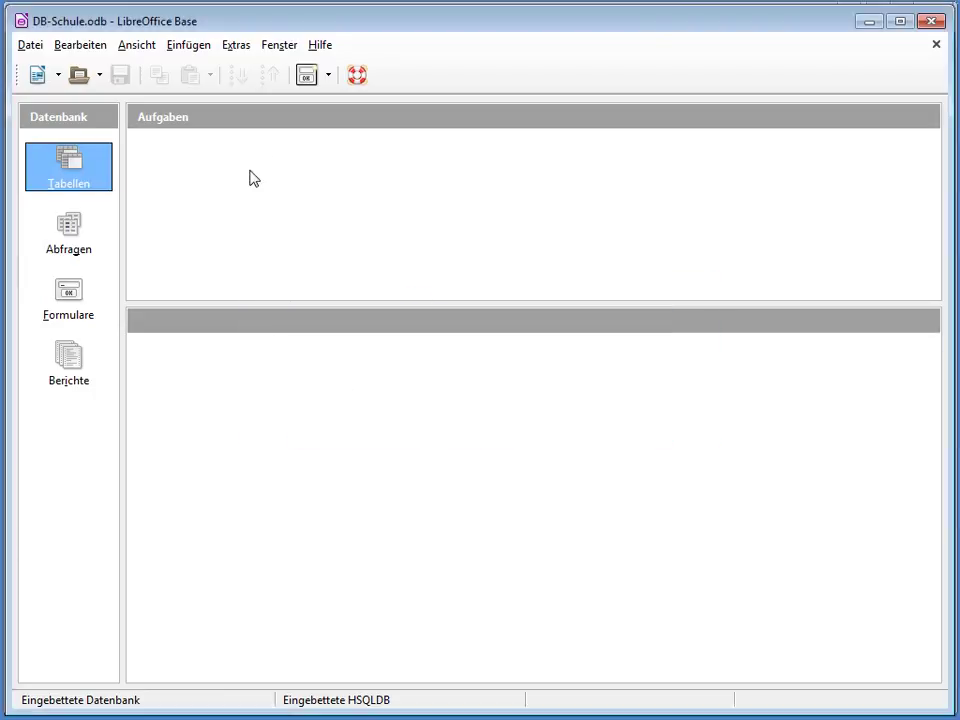
# Step: Choose the Oracle 1.8.0_45 Java runtime from E:\PortableApps\CommonFiles\Java in LibreOffice's advanced options
pyautogui.click(236, 50)
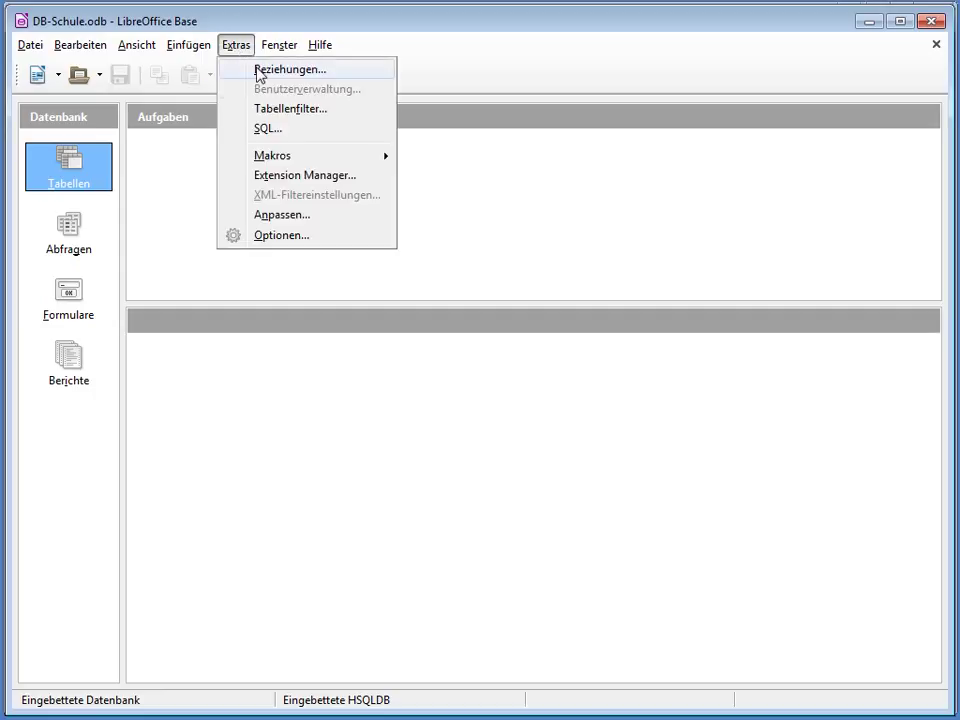
pyautogui.click(275, 238)
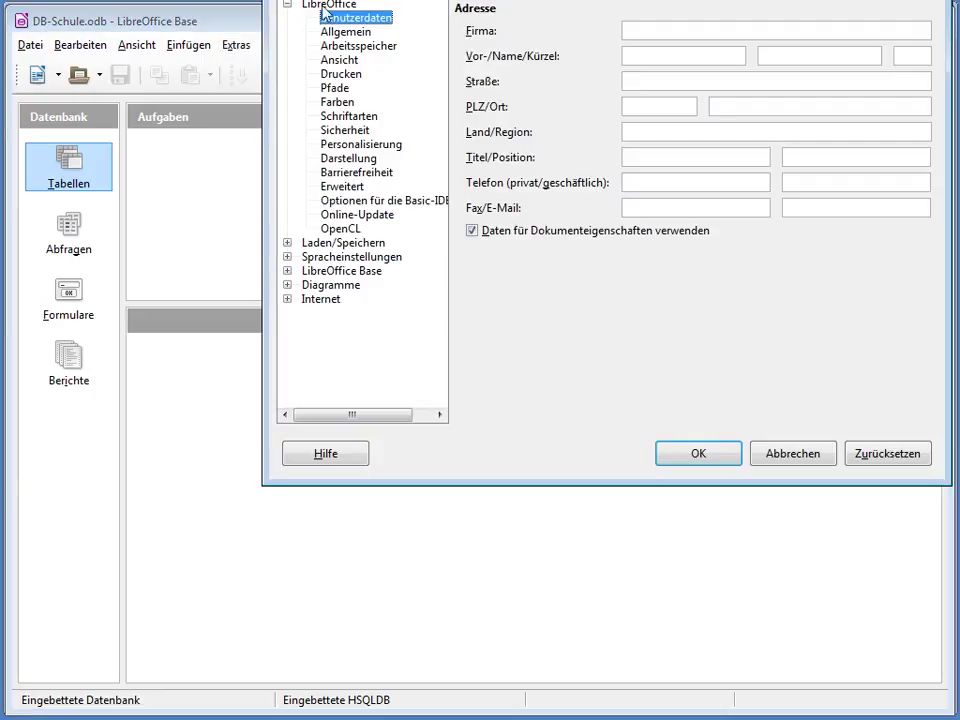
pyautogui.moveTo(360, 10); pyautogui.dragTo(342, 46)
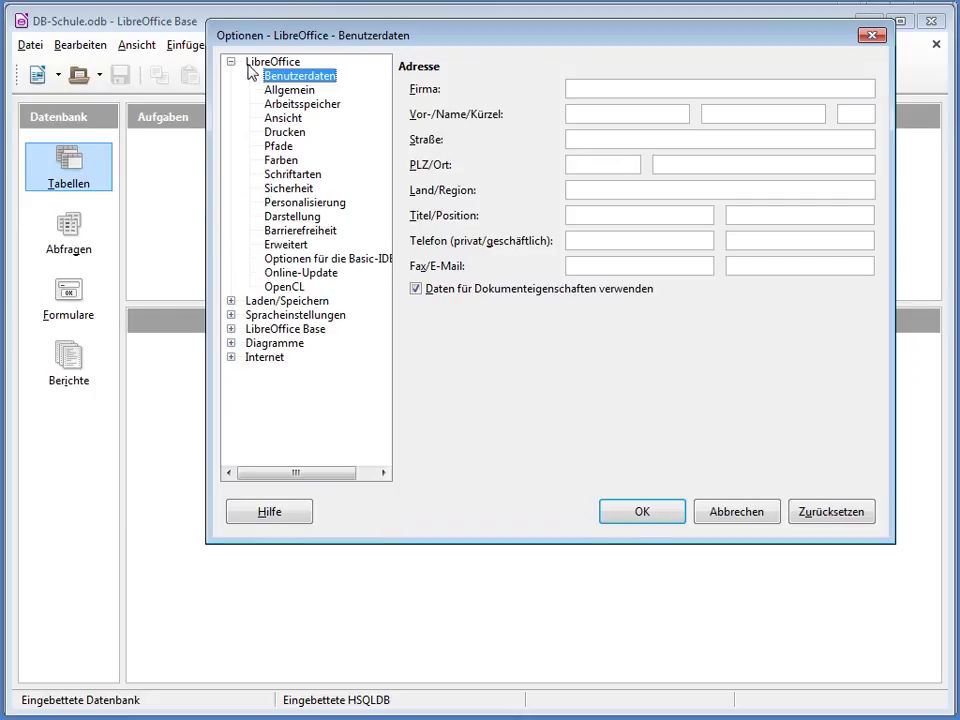
pyautogui.click(285, 244)
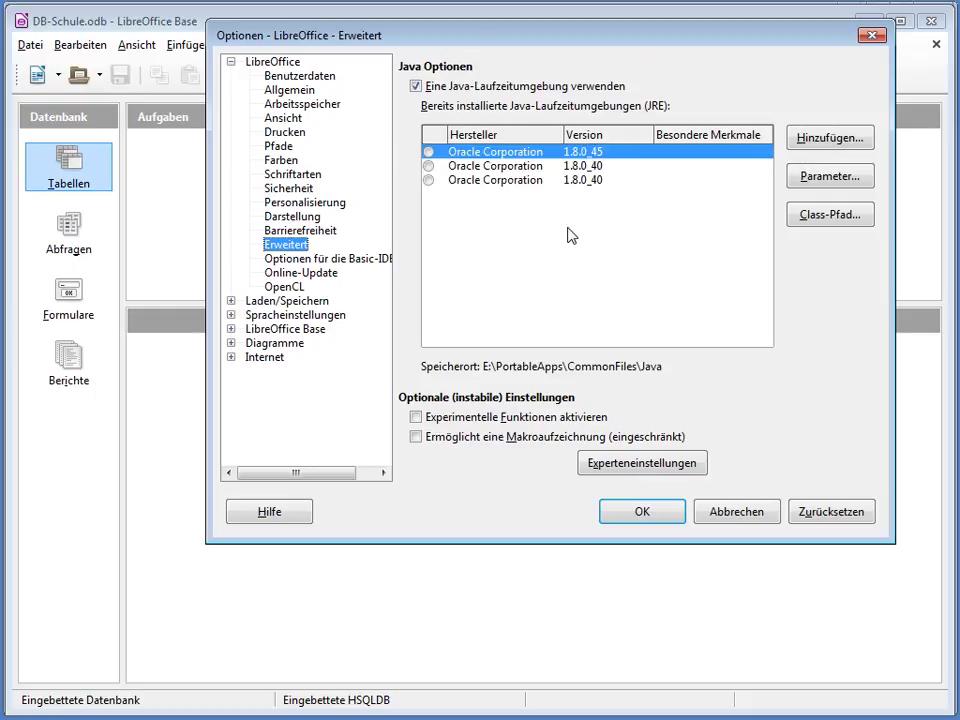
pyautogui.click(428, 151)
pyautogui.click(429, 166)
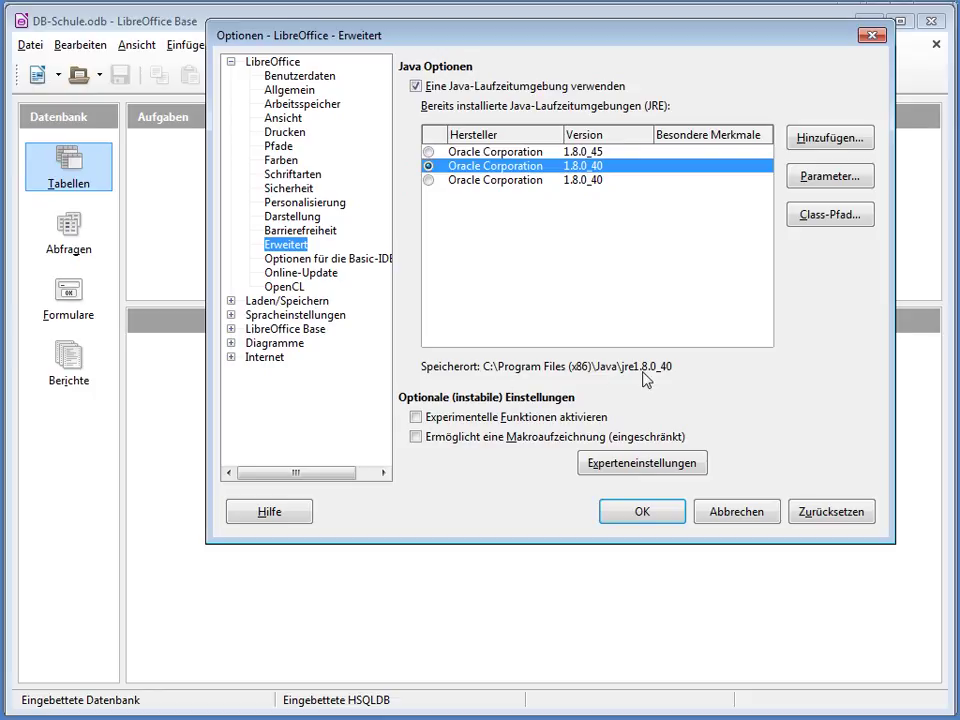
pyautogui.click(428, 181)
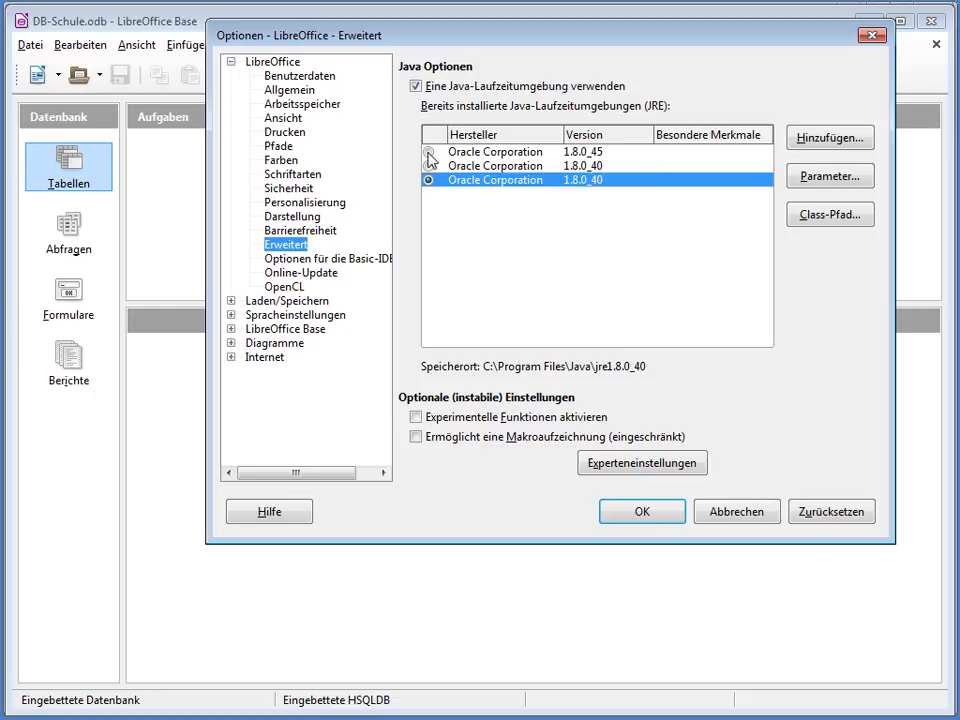
pyautogui.click(432, 152)
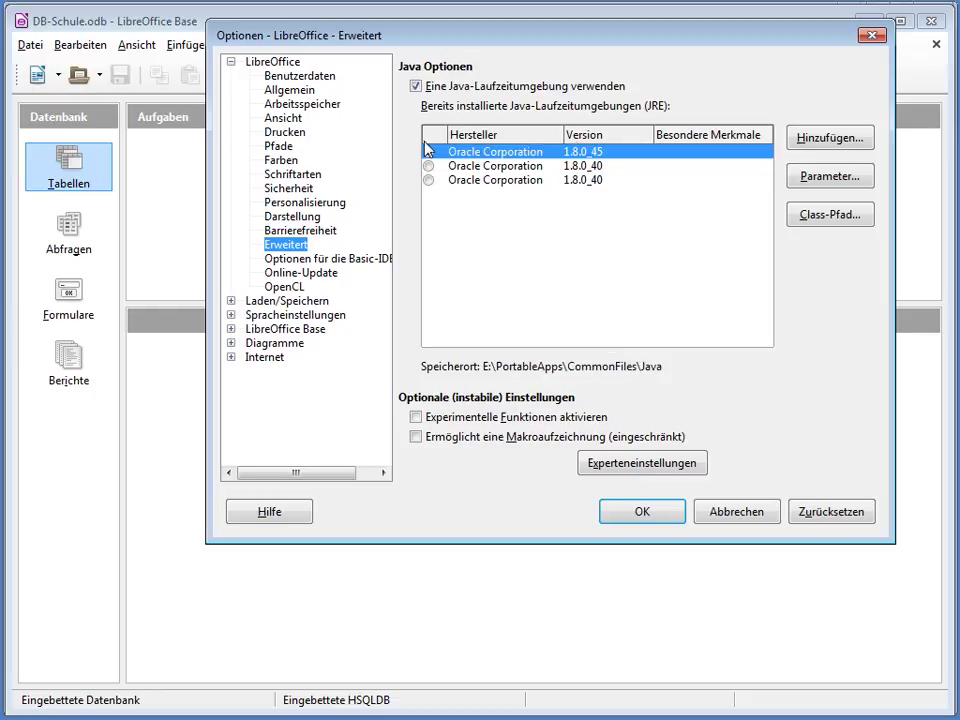
pyautogui.click(674, 515)
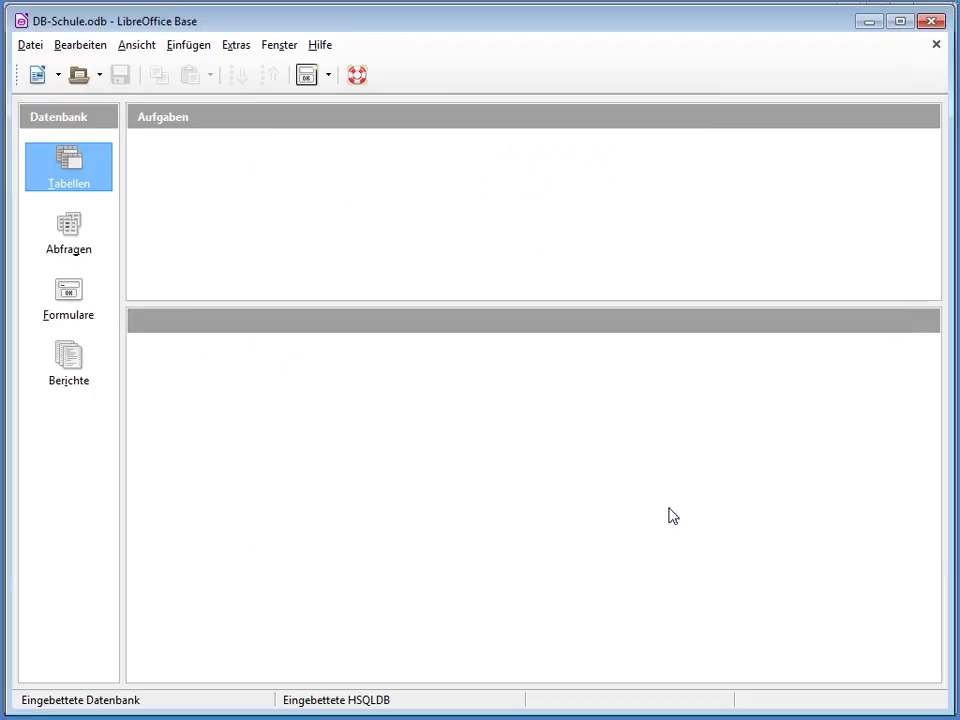
# Step: Look through the database's query, form and report sections and return to the tables section
pyautogui.click(72, 245)
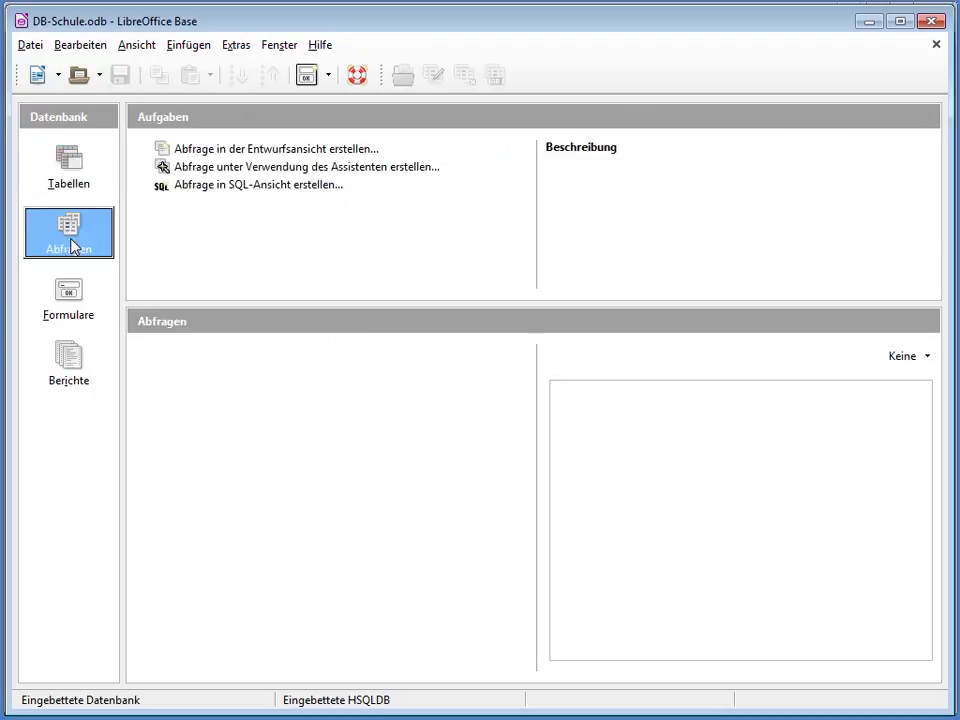
pyautogui.click(72, 172)
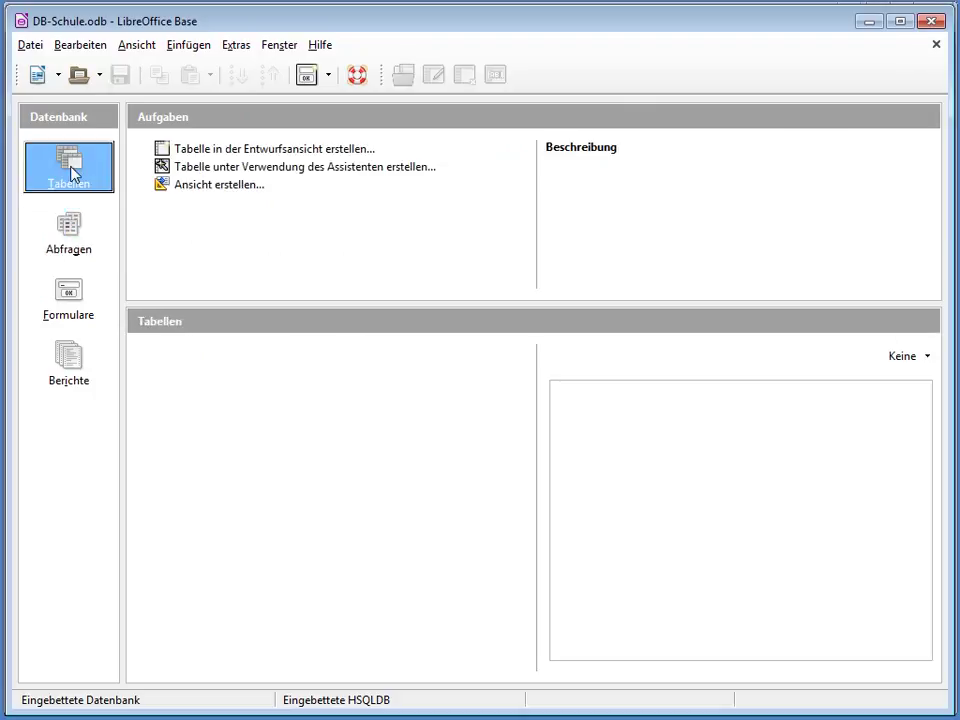
pyautogui.click(70, 235)
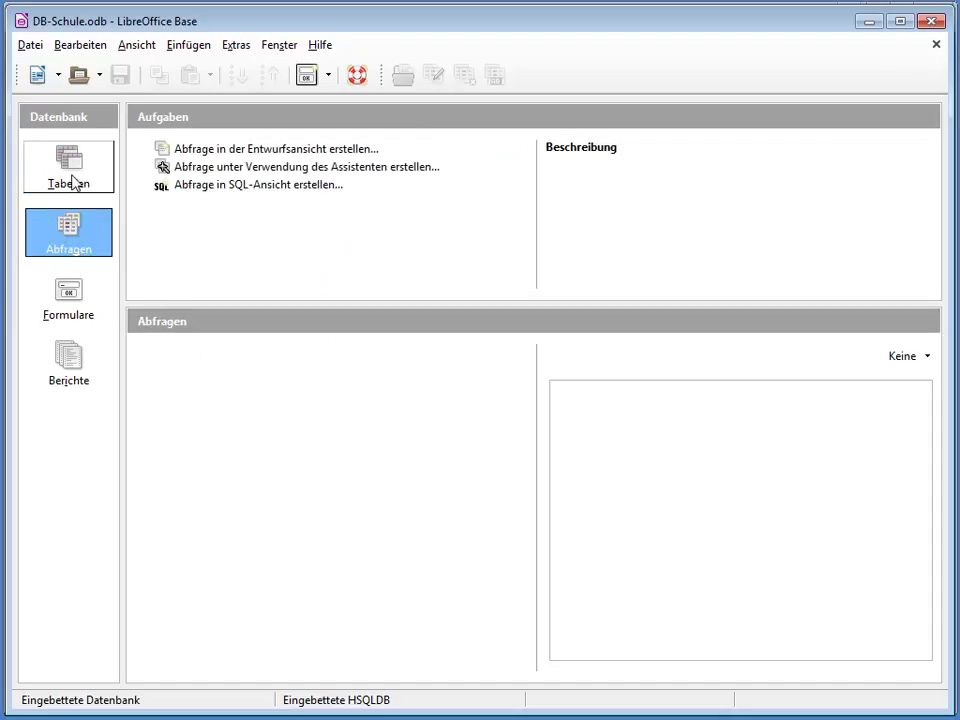
pyautogui.click(73, 180)
pyautogui.click(74, 245)
pyautogui.click(75, 307)
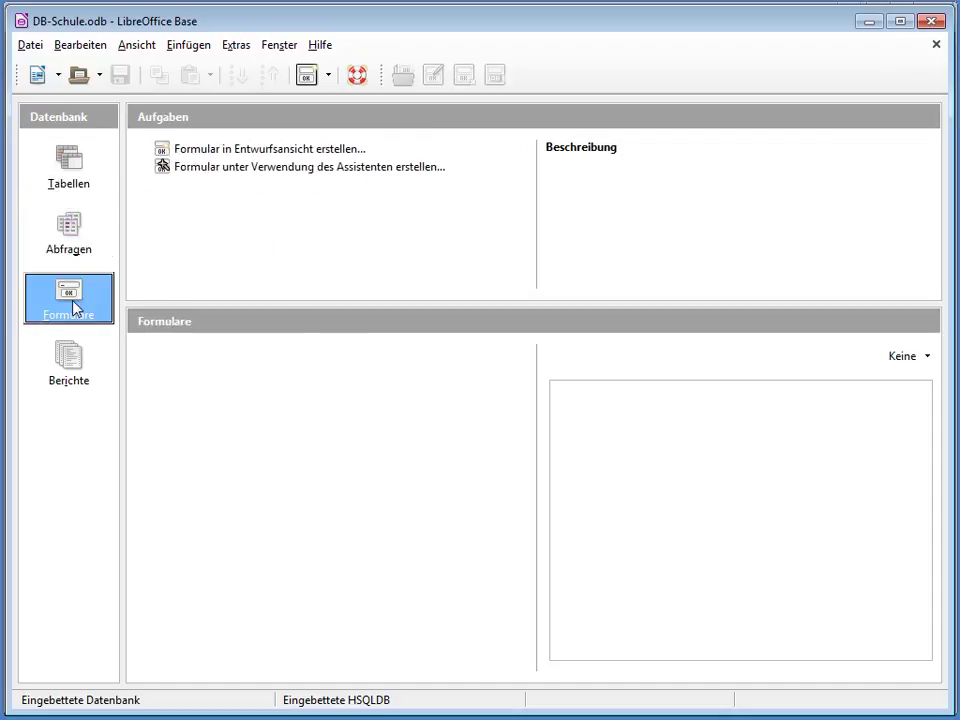
pyautogui.click(75, 355)
pyautogui.click(71, 310)
pyautogui.click(65, 233)
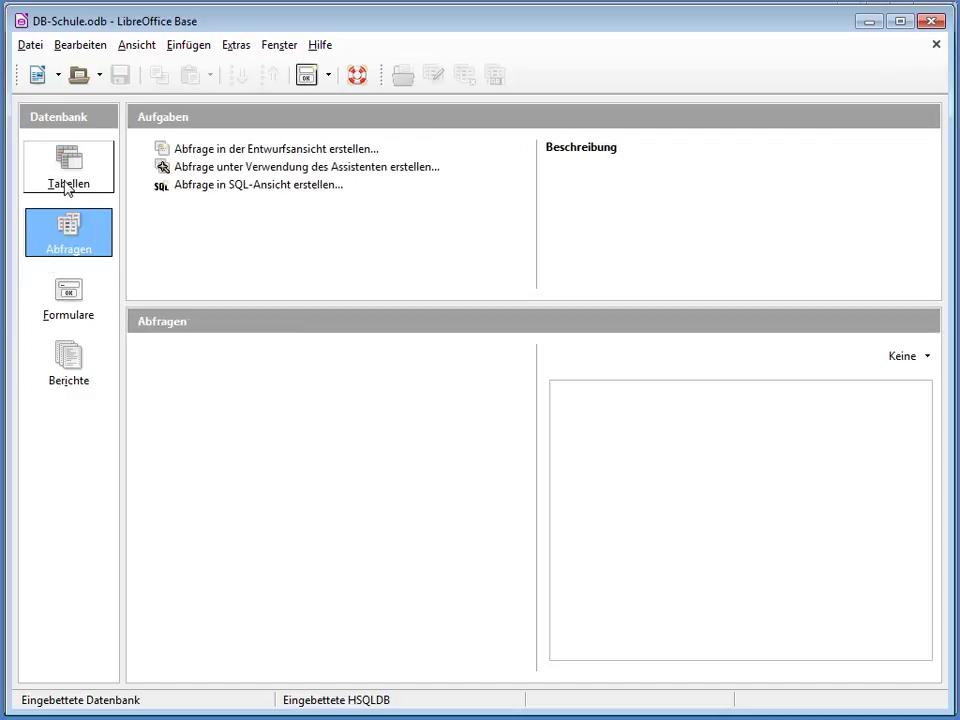
pyautogui.click(66, 188)
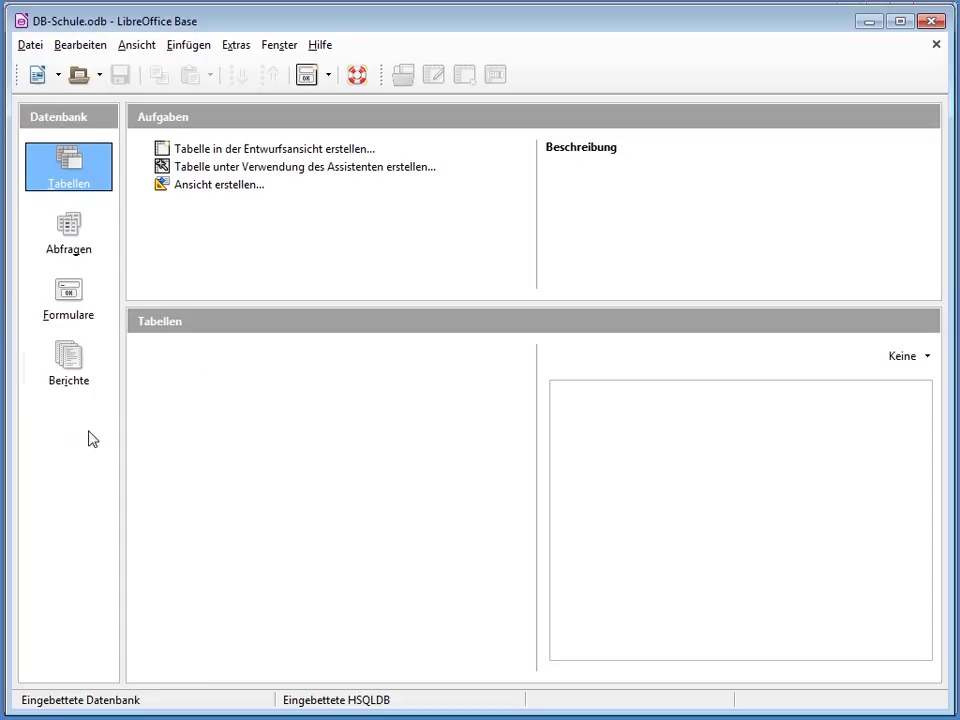
pyautogui.click(92, 167)
# Step: Check the ERM diagram, start a new table in design view, and fit its window into the upper part of the screen
pyautogui.hotkey('alt', 'Tab')
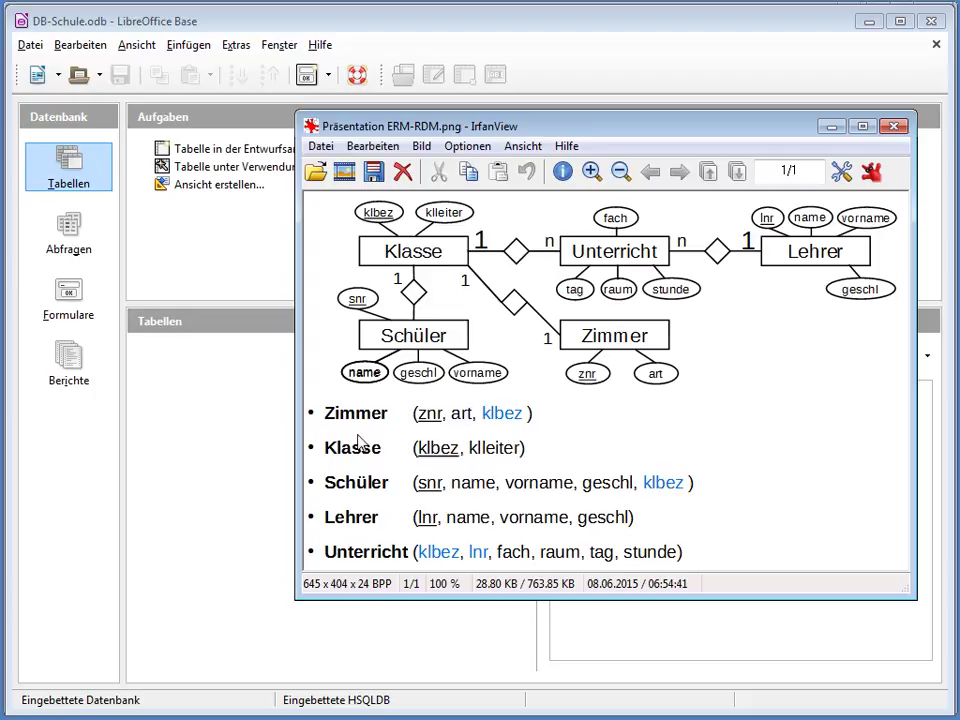
pyautogui.press('Escape')
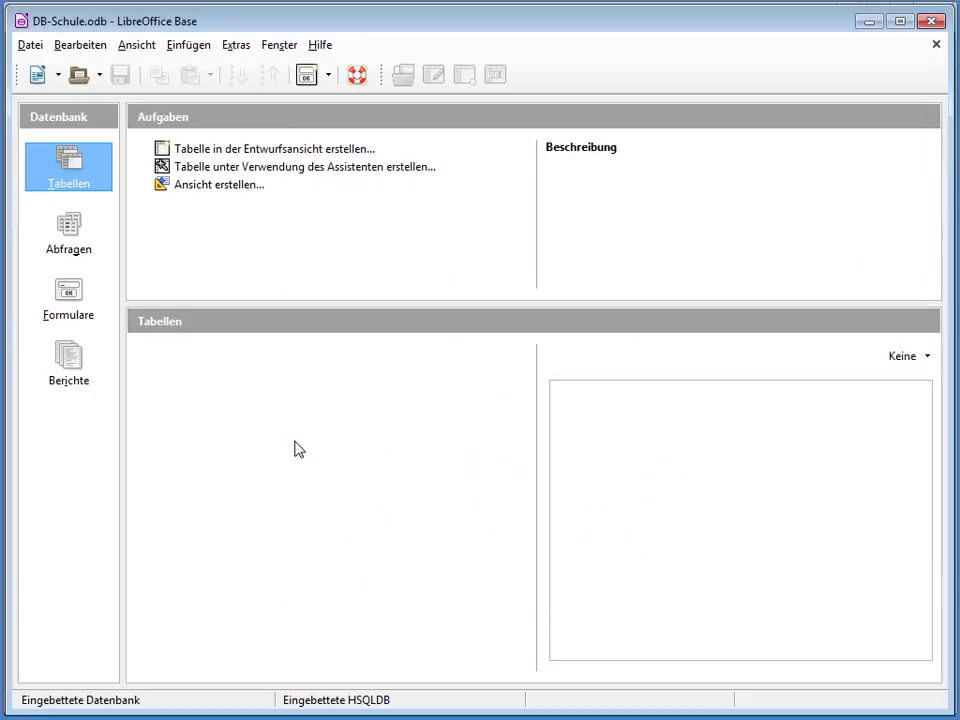
pyautogui.click(205, 149)
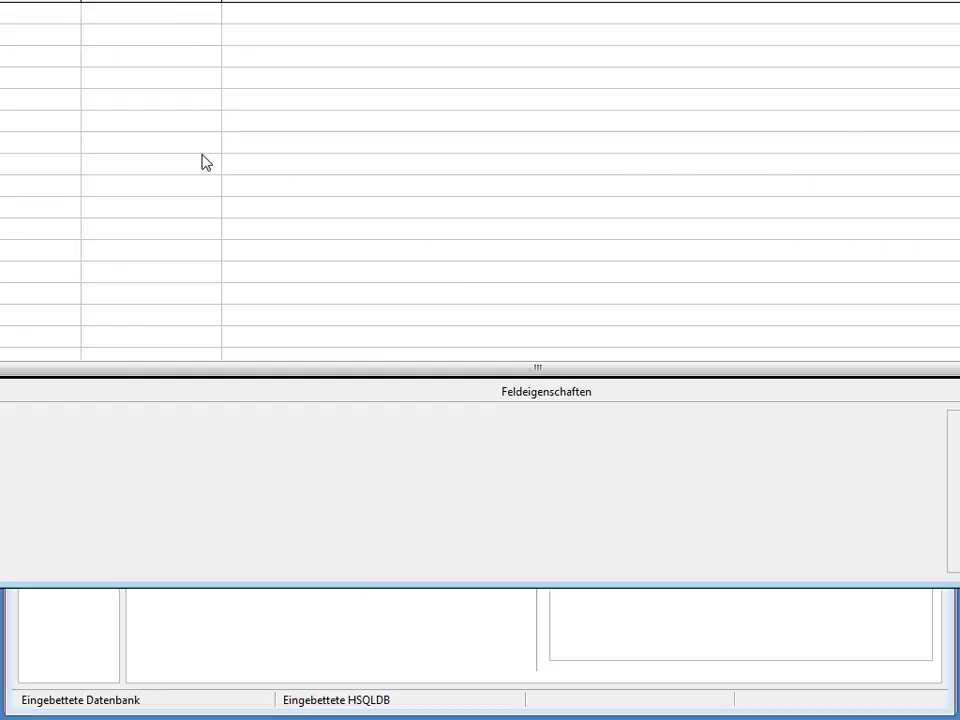
pyautogui.click(885, 26)
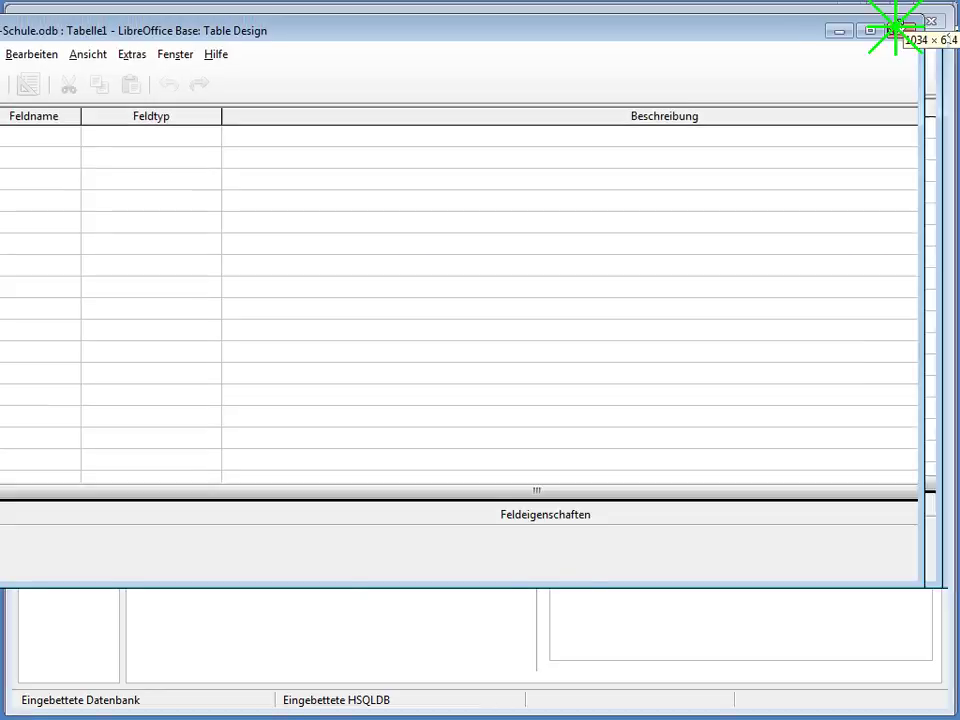
pyautogui.moveTo(720, 94); pyautogui.dragTo(748, 73)
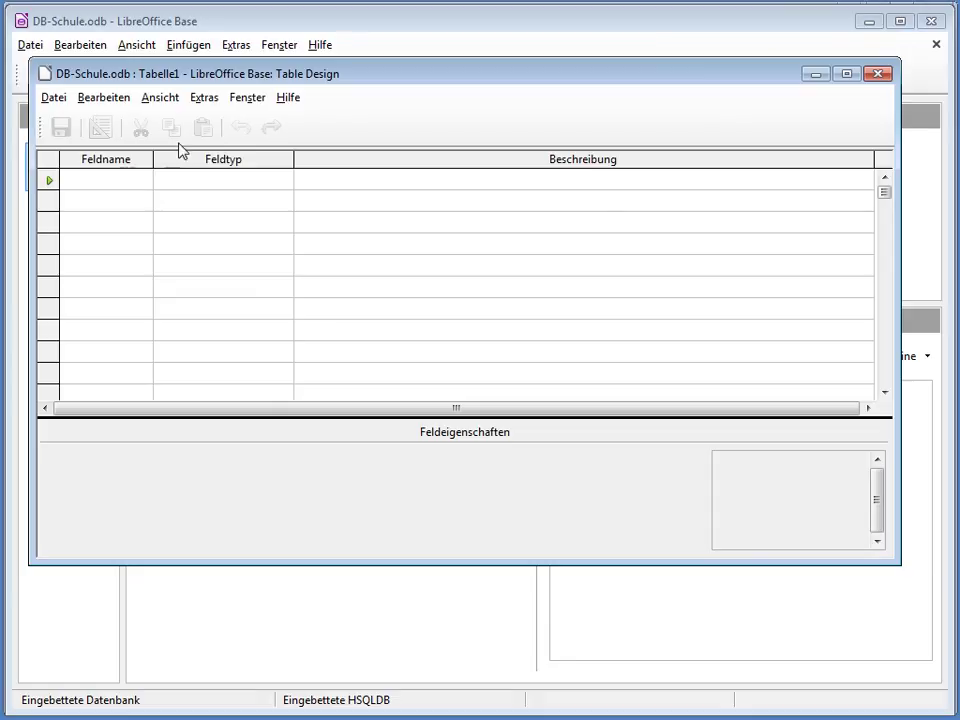
pyautogui.moveTo(237, 74); pyautogui.dragTo(241, 41)
# Step: Switch to the ERM-RDM image in IrfanView and place its window below the first field rows of the table design
pyautogui.hotkey('alt', 'Tab')
pyautogui.hotkey('alt', 'Tab')
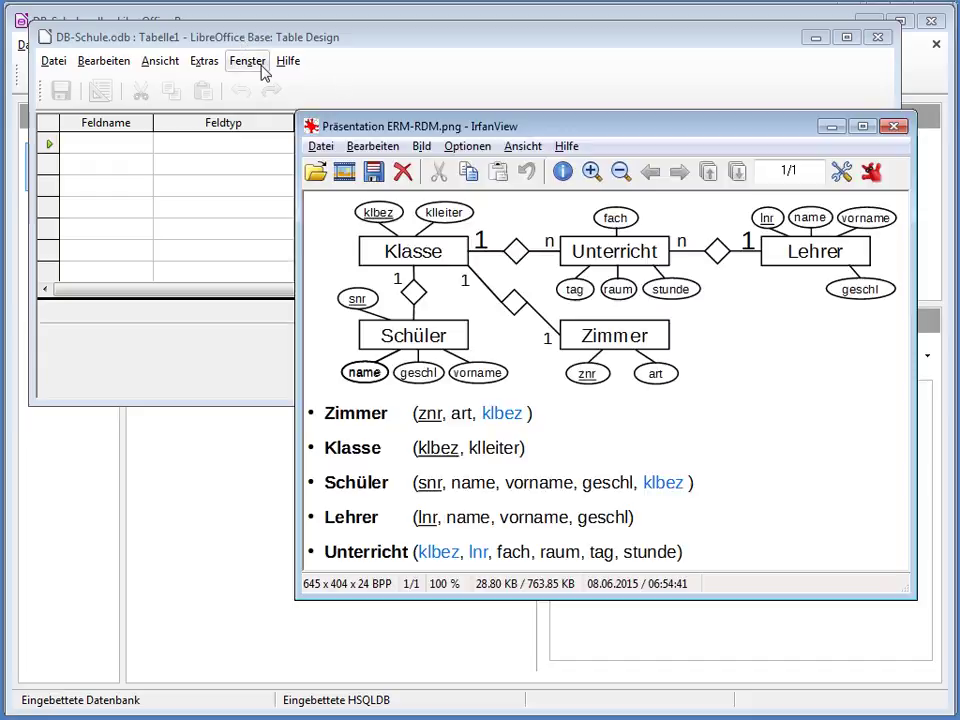
pyautogui.moveTo(423, 122); pyautogui.dragTo(352, 237)
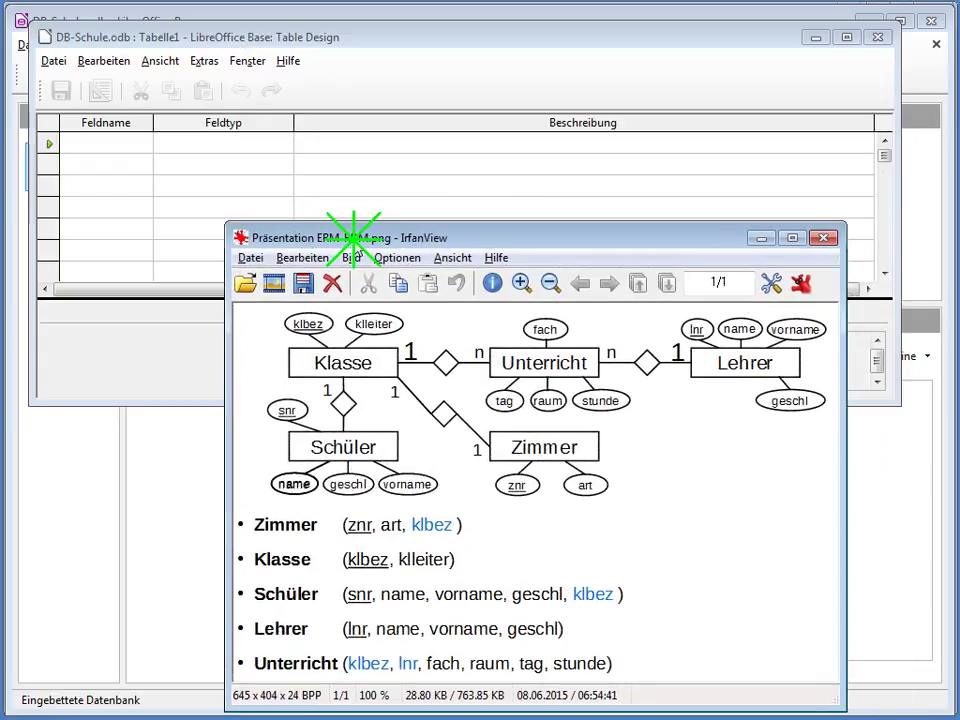
# Step: Return to the table design and add the field znr with type Integer and the description Primärschlüssel
pyautogui.click(197, 40)
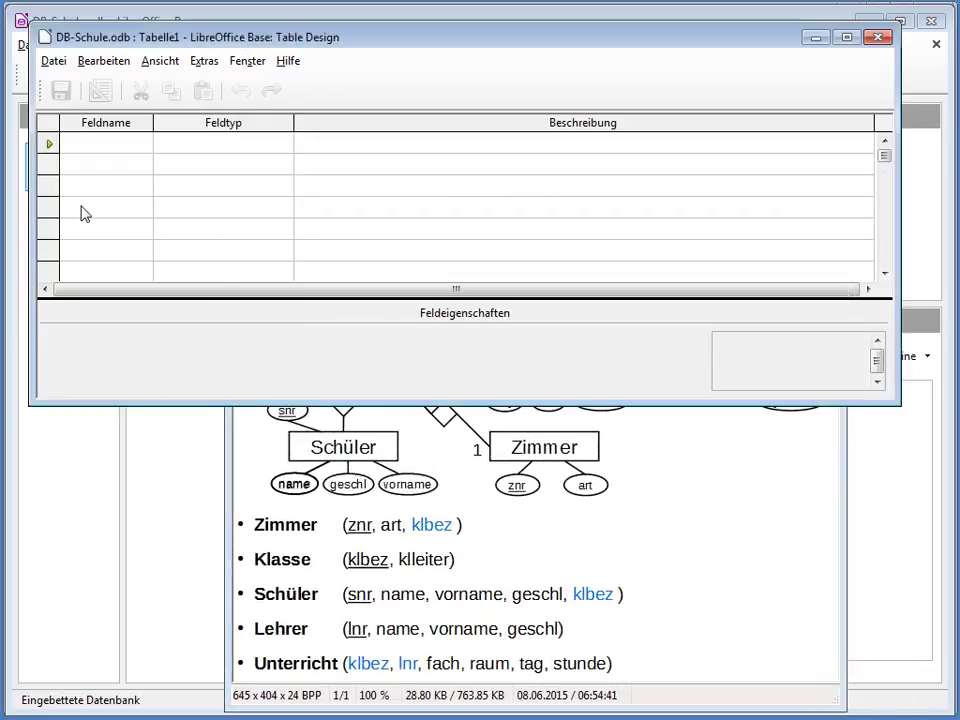
pyautogui.click(88, 142)
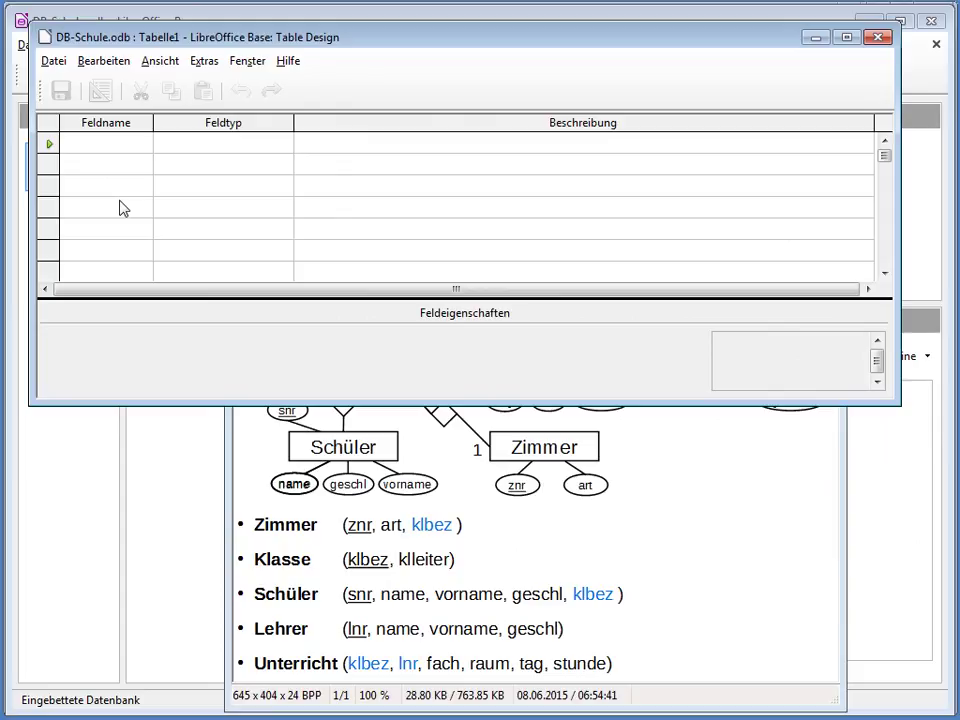
pyautogui.write('znr')
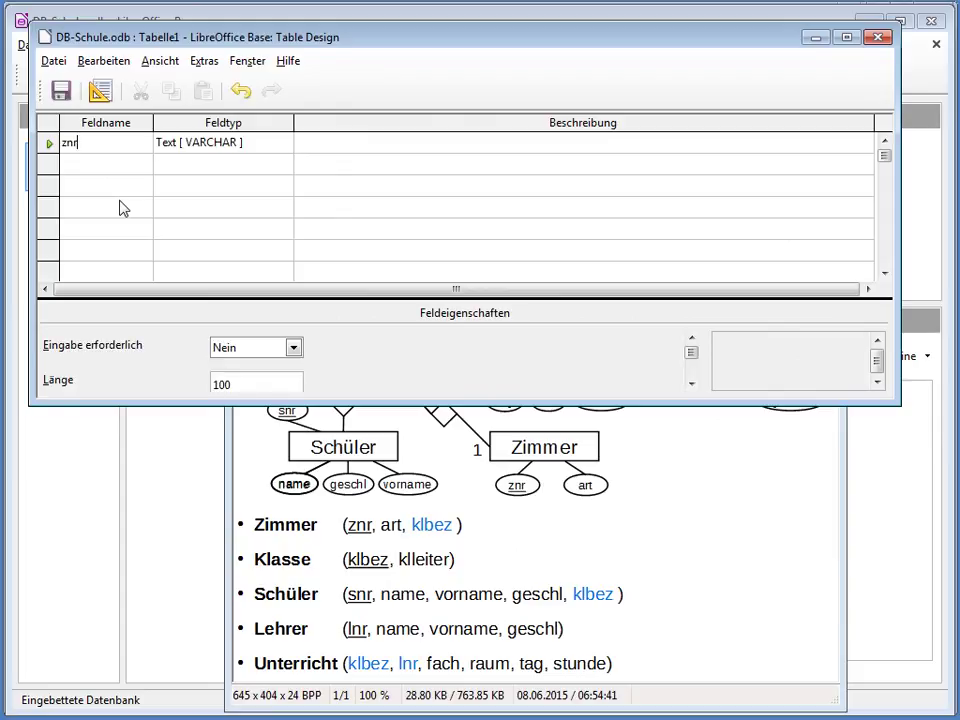
pyautogui.press('Tab')
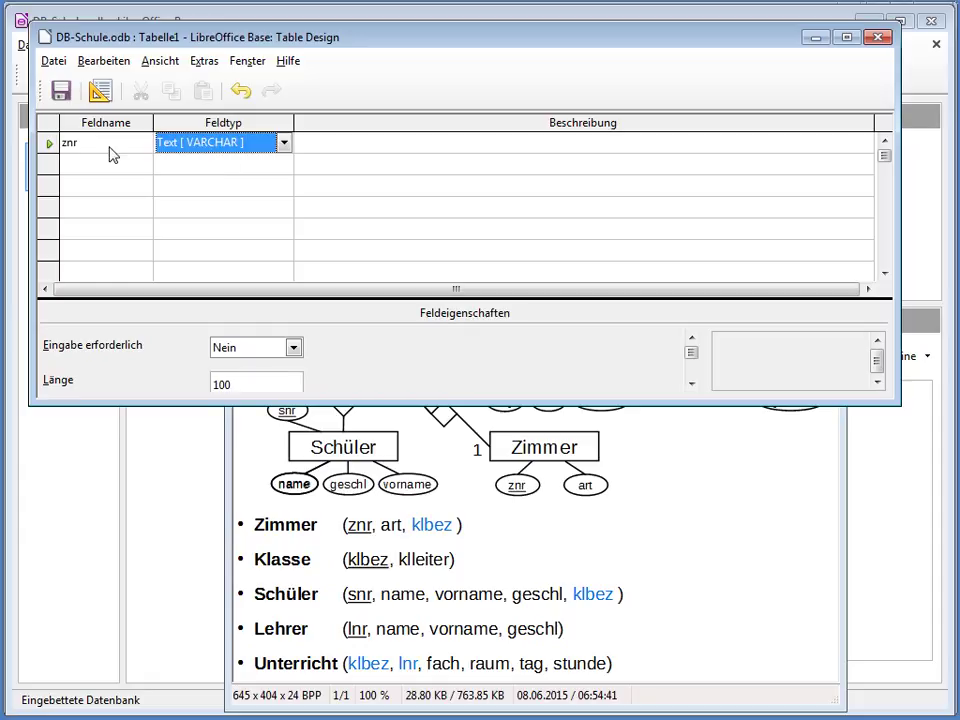
pyautogui.click(285, 143)
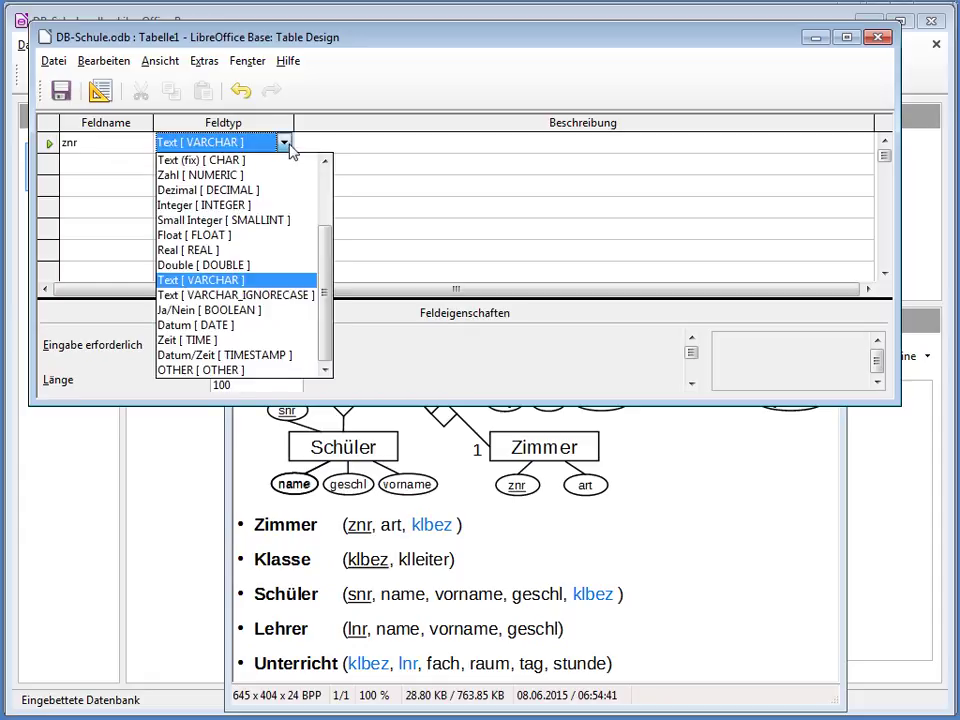
pyautogui.click(166, 208)
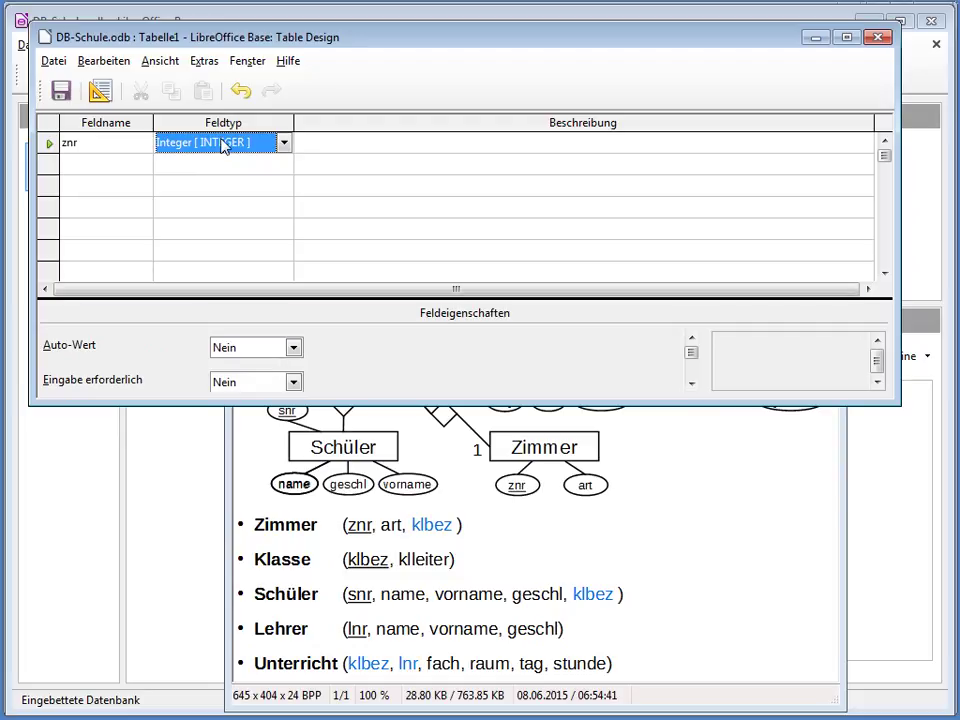
pyautogui.click(326, 149)
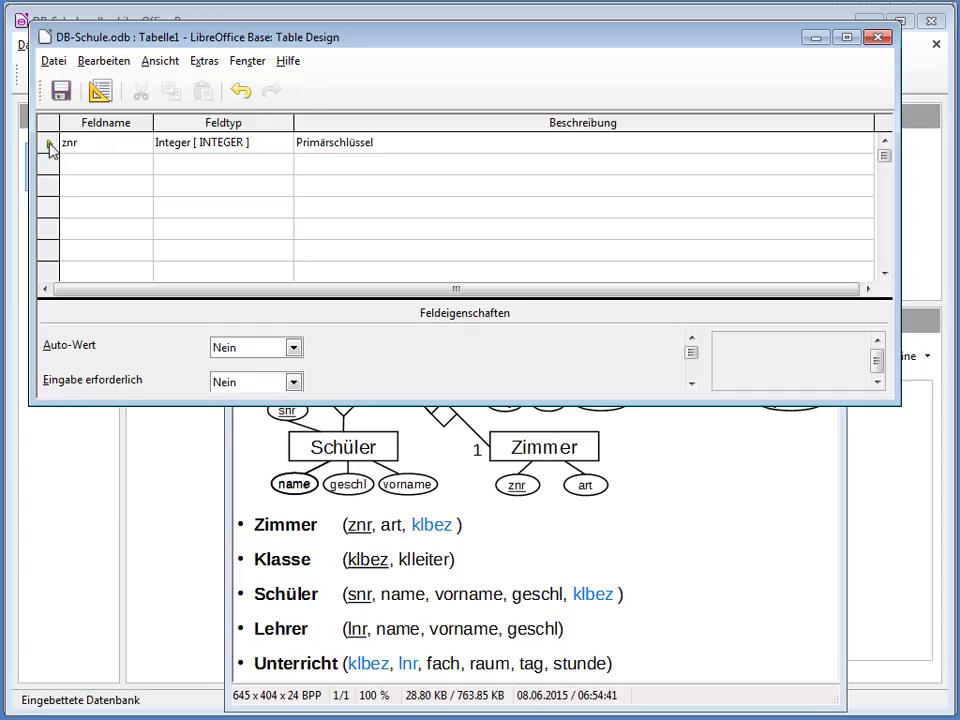
# Step: Make znr the primary key and set its Auto-Wert property to Ja
pyautogui.rightClick(48, 147)
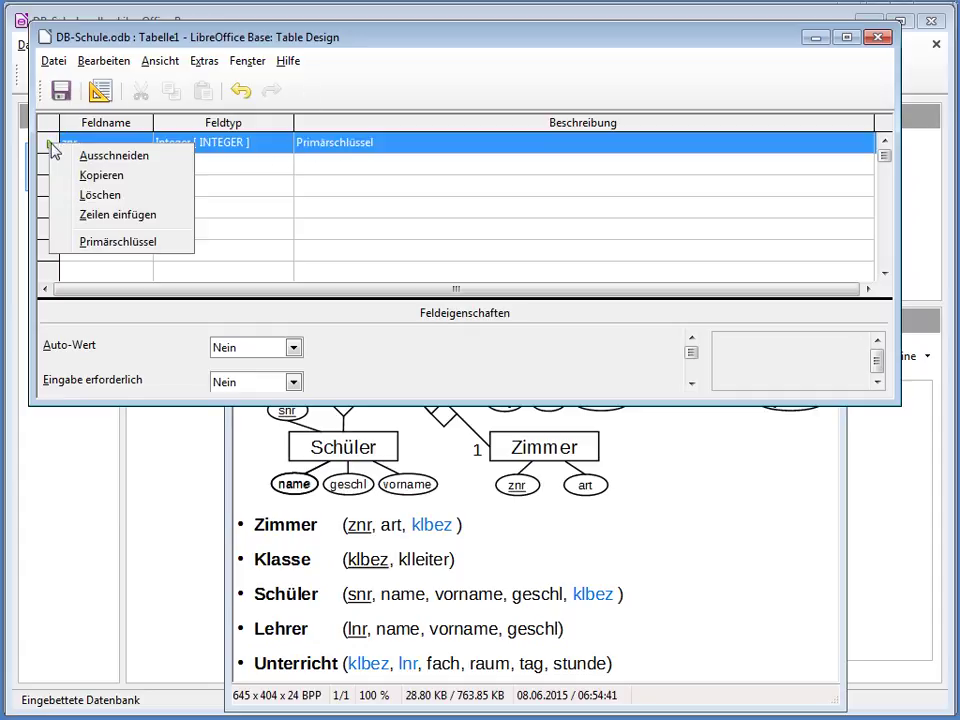
pyautogui.click(90, 244)
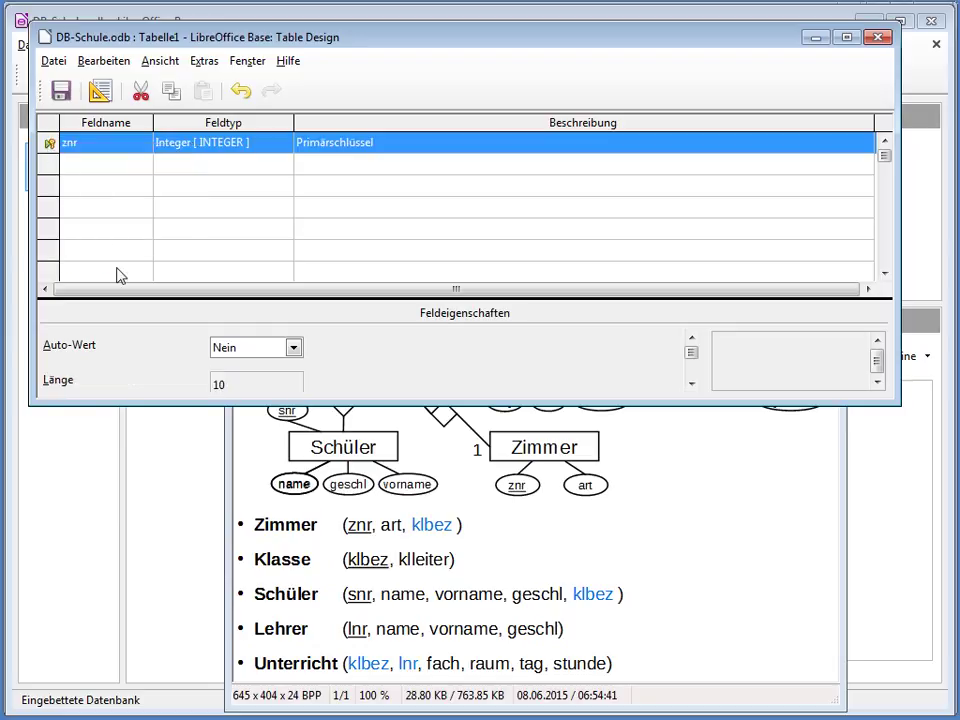
pyautogui.moveTo(176, 401); pyautogui.dragTo(172, 438)
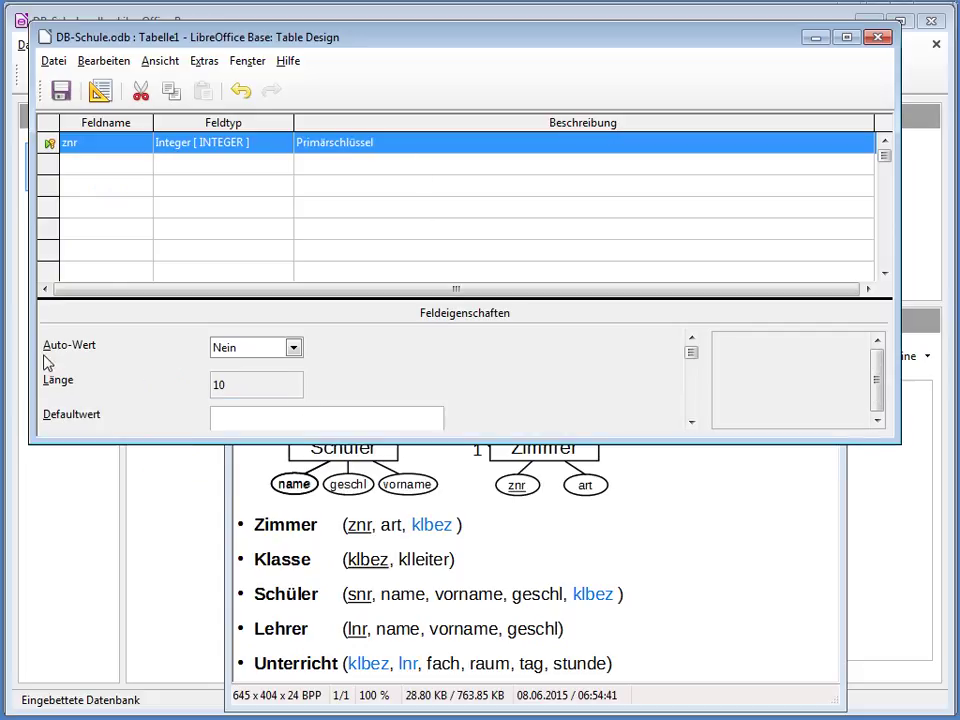
pyautogui.click(284, 347)
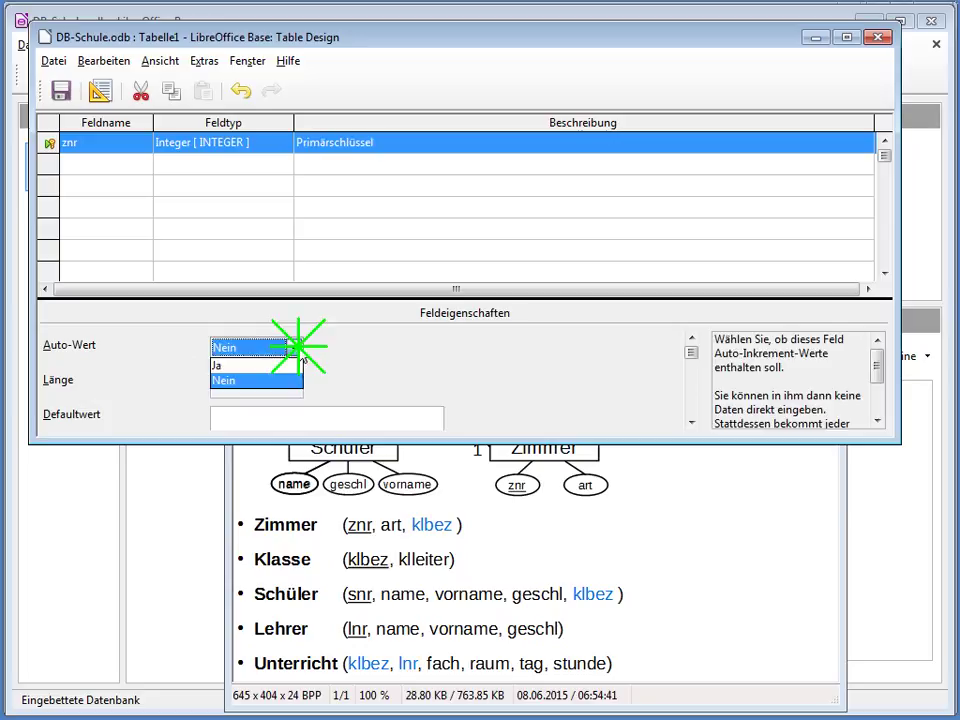
pyautogui.click(221, 366)
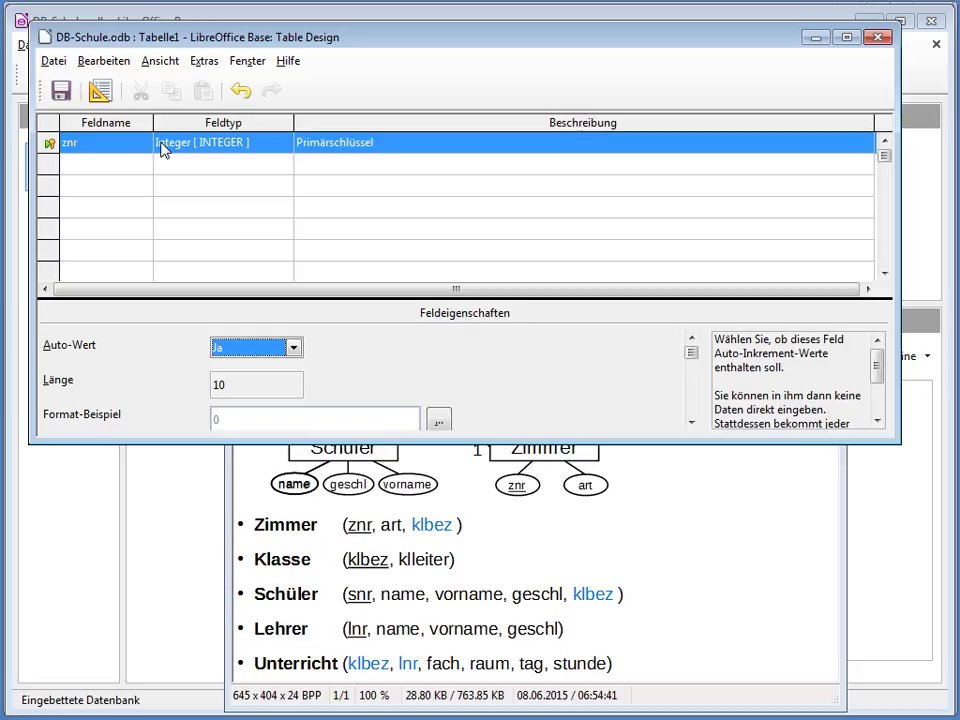
# Step: Add a second field named art of type Text [ VARCHAR ] and check its length setting
pyautogui.click(126, 166)
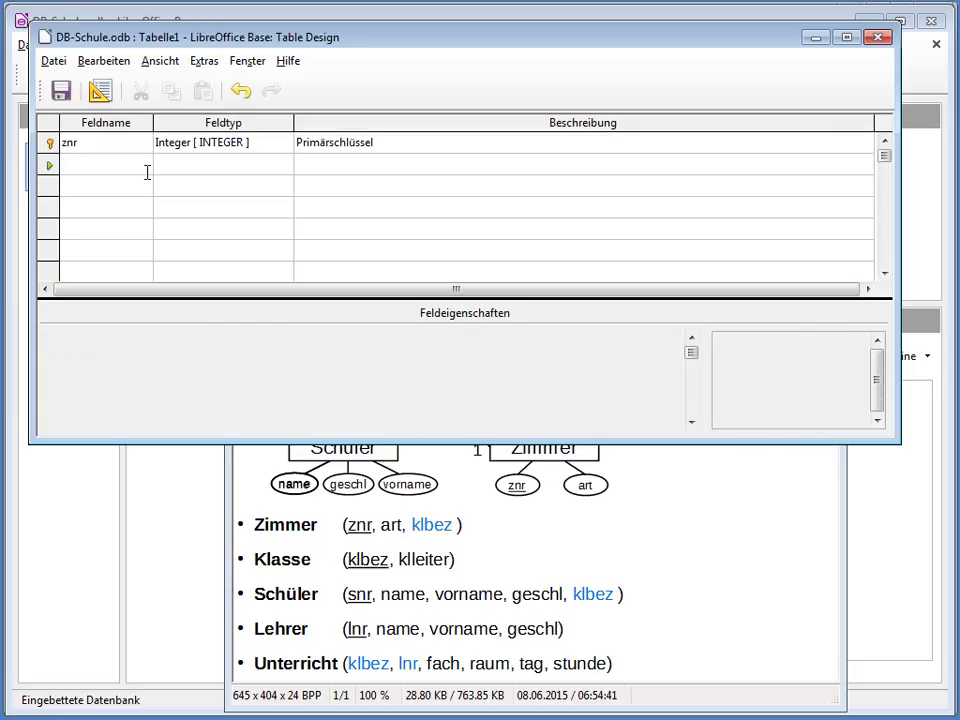
pyautogui.write('art')
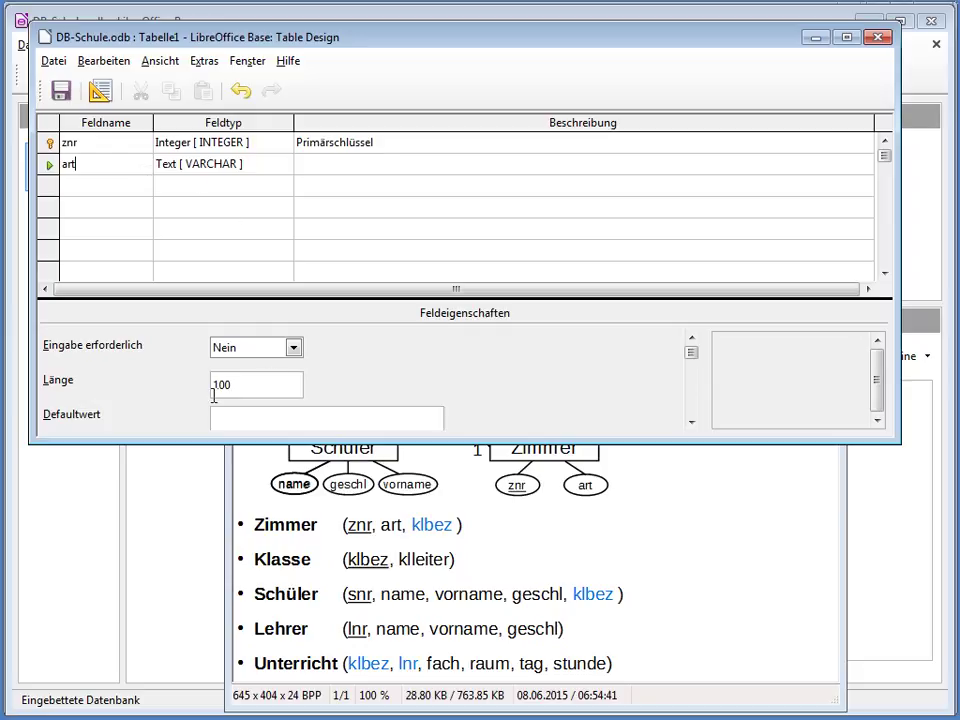
pyautogui.moveTo(240, 384); pyautogui.dragTo(210, 386)
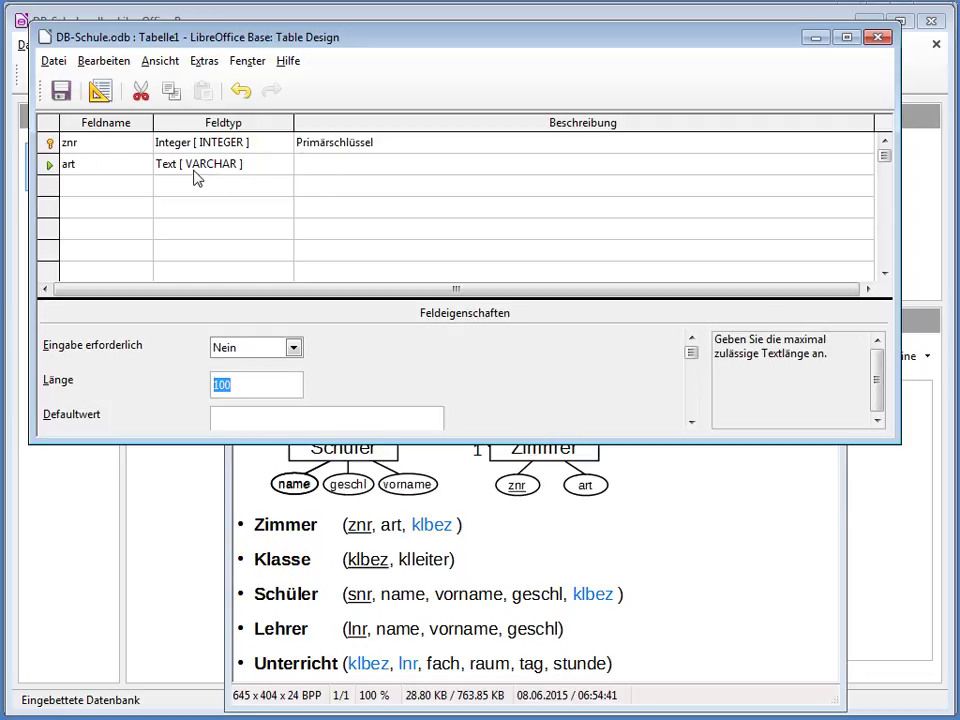
pyautogui.click(81, 164)
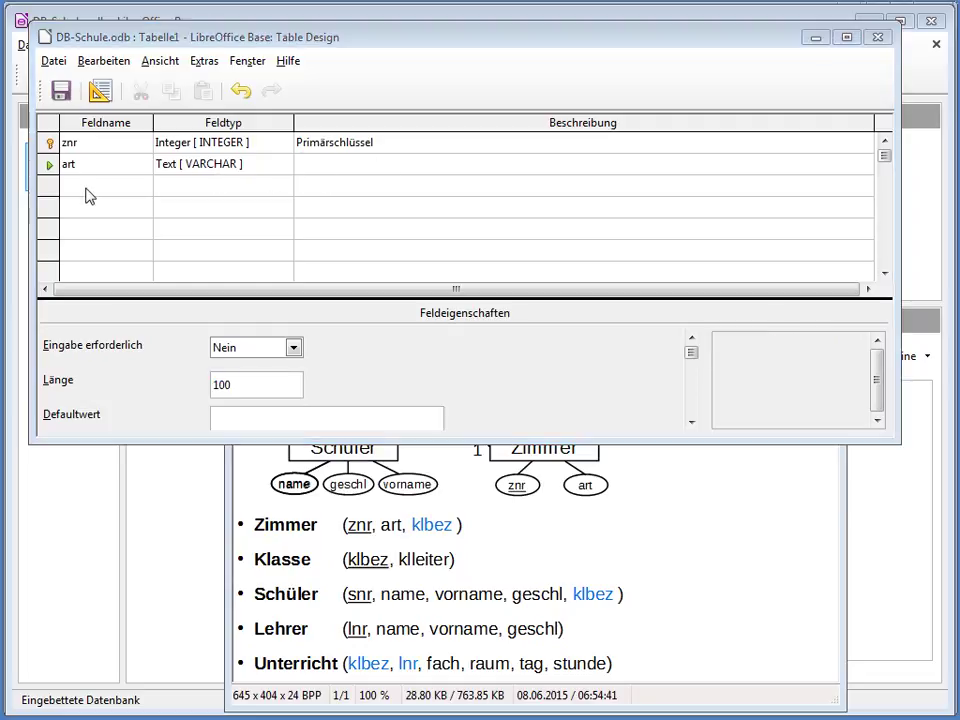
# Step: Add a third field named klbez of type Text [ VARCHAR ] and set its length to 25
pyautogui.click(87, 188)
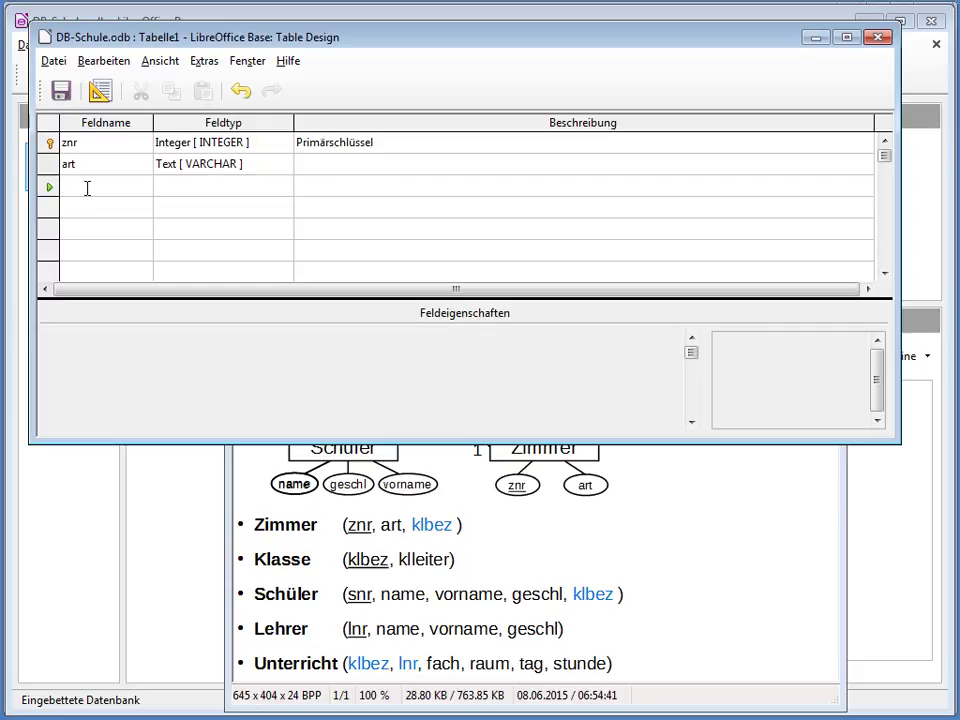
pyautogui.write('k')
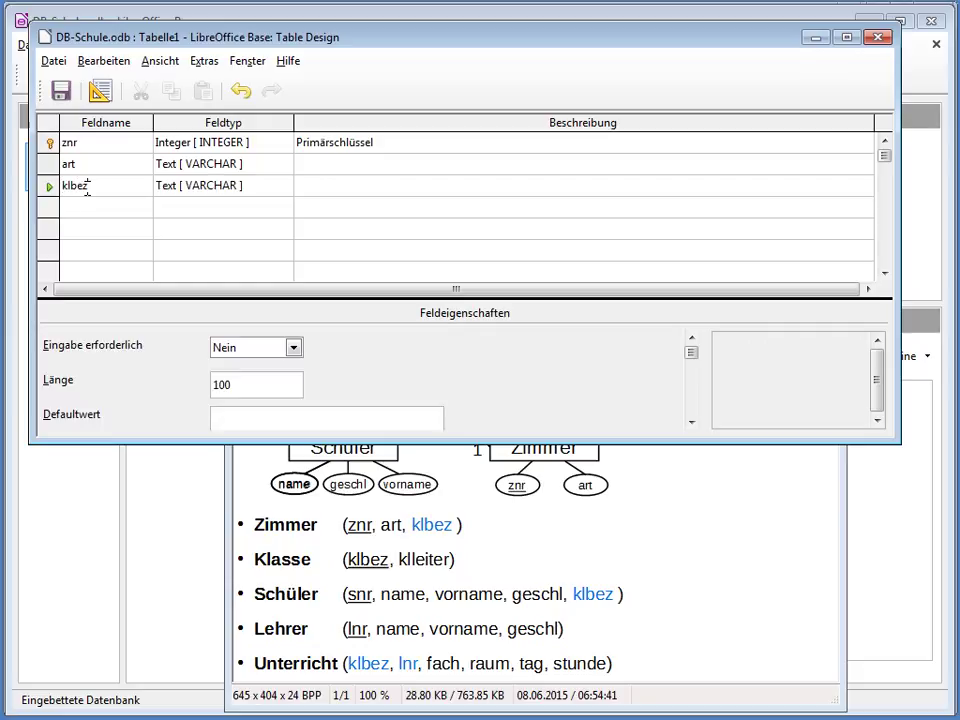
pyautogui.write('lbez')
pyautogui.click(242, 384)
pyautogui.moveTo(242, 384); pyautogui.dragTo(209, 386)
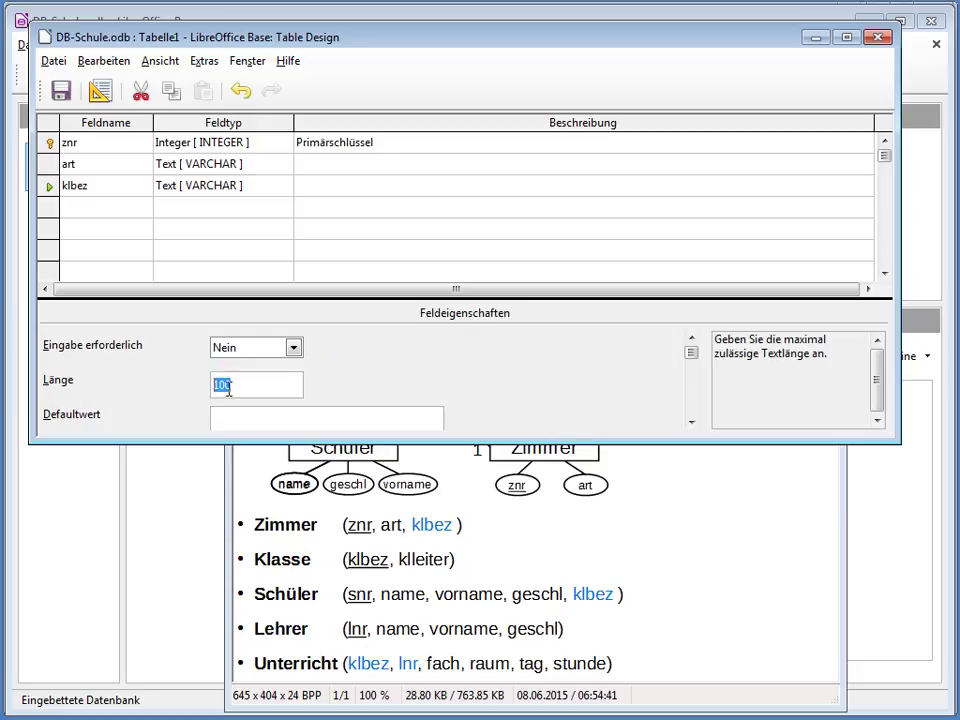
pyautogui.write('25')
pyautogui.click(253, 170)
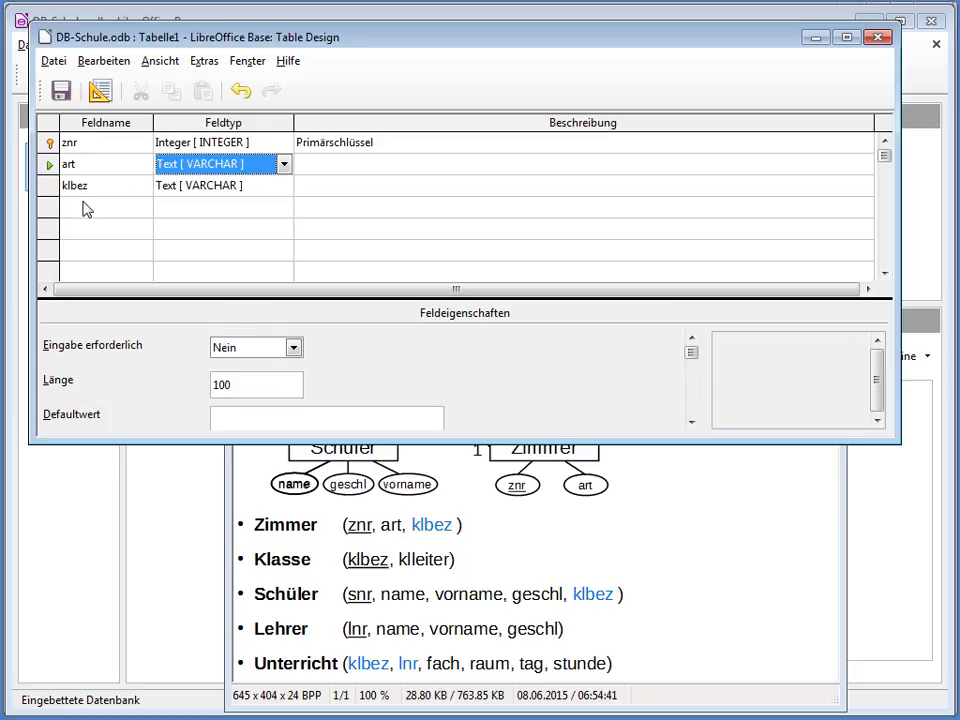
# Step: Save the table under the name Zimmer
pyautogui.click(60, 92)
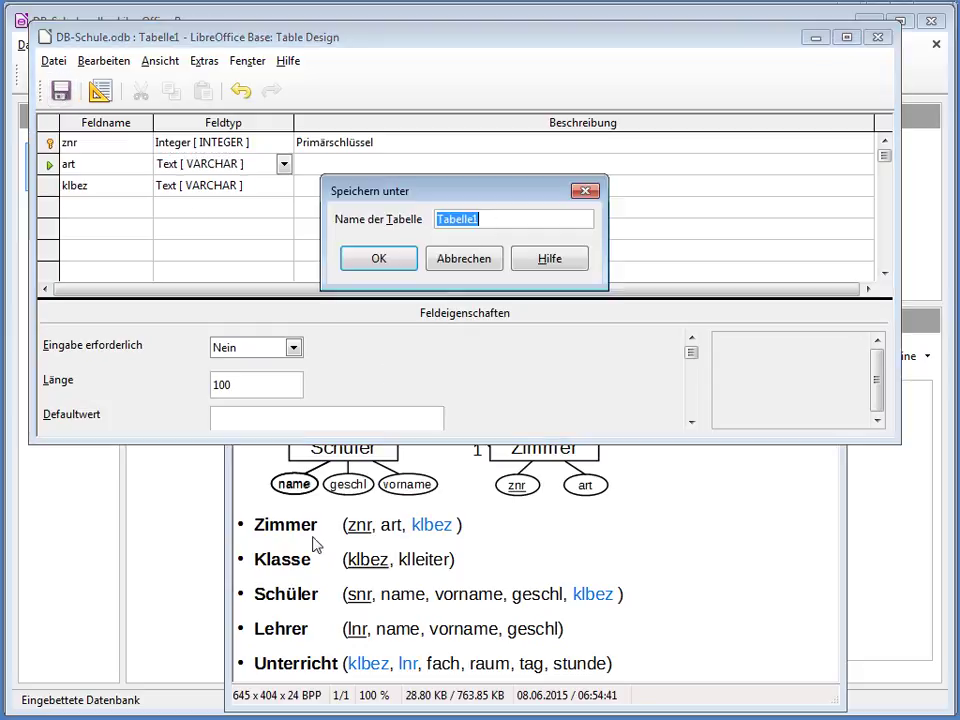
pyautogui.write('Zimmer')
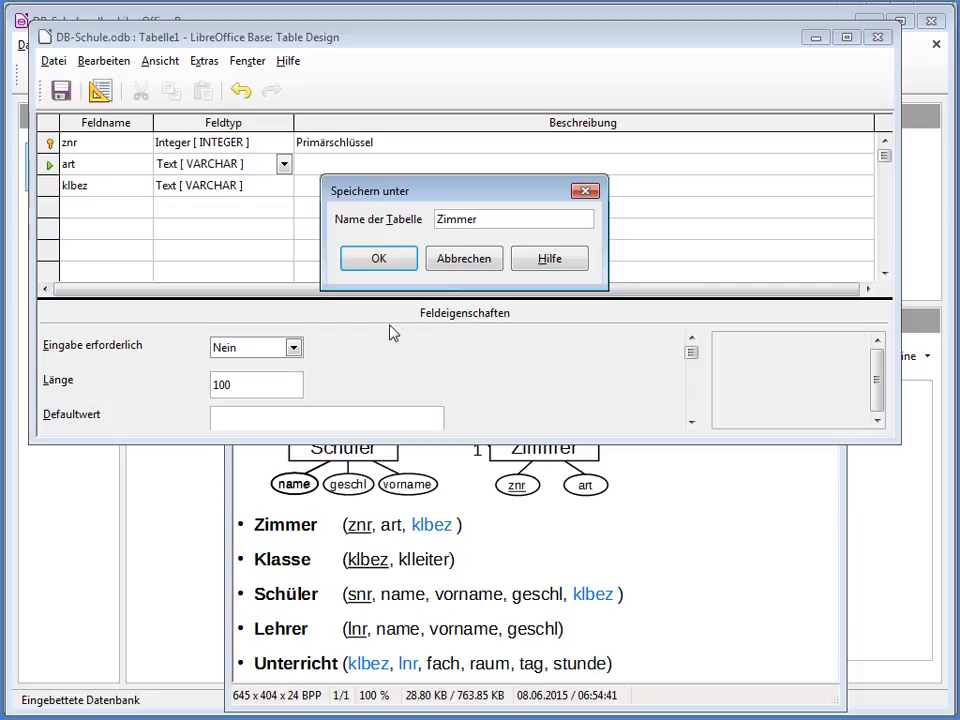
pyautogui.click(370, 259)
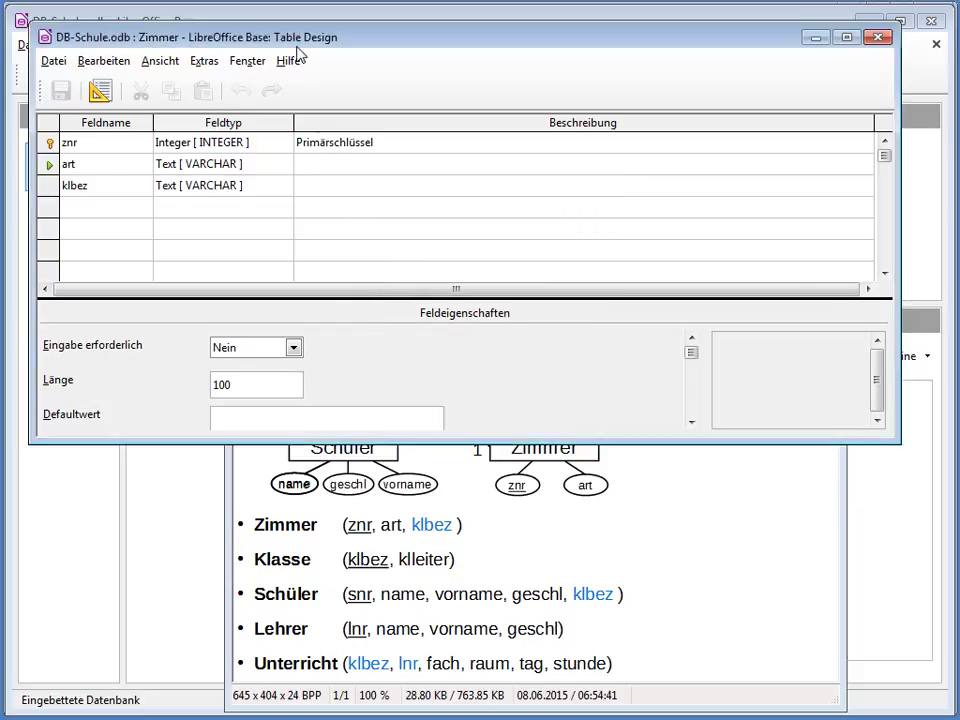
# Step: Move the windows aside to check the table list for Zimmer, and close its table design
pyautogui.moveTo(296, 38); pyautogui.dragTo(446, 313)
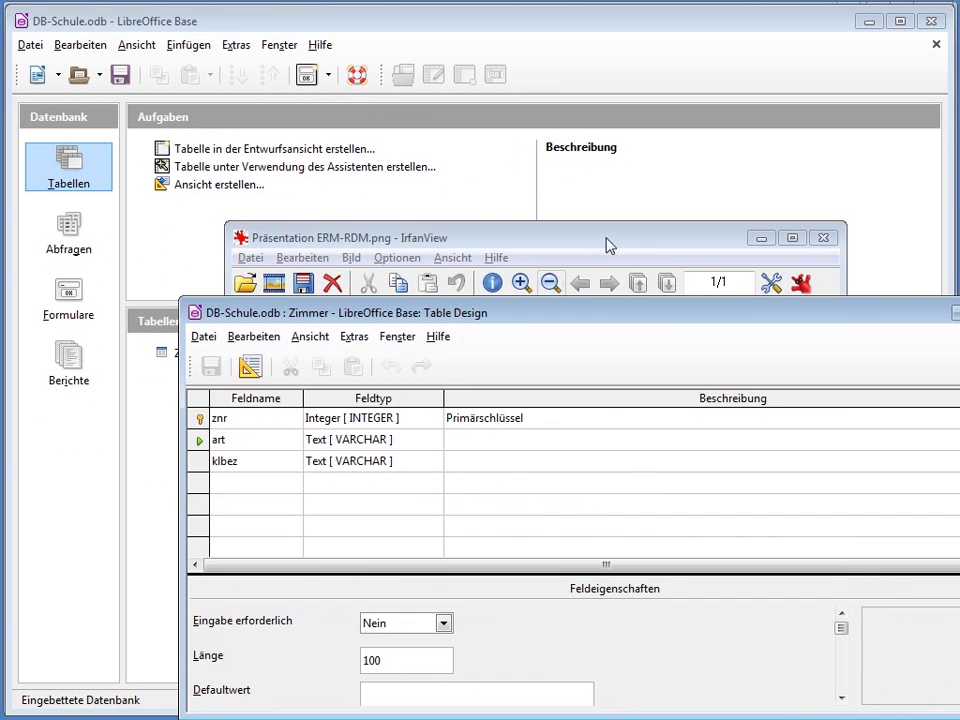
pyautogui.moveTo(608, 246); pyautogui.dragTo(716, 252)
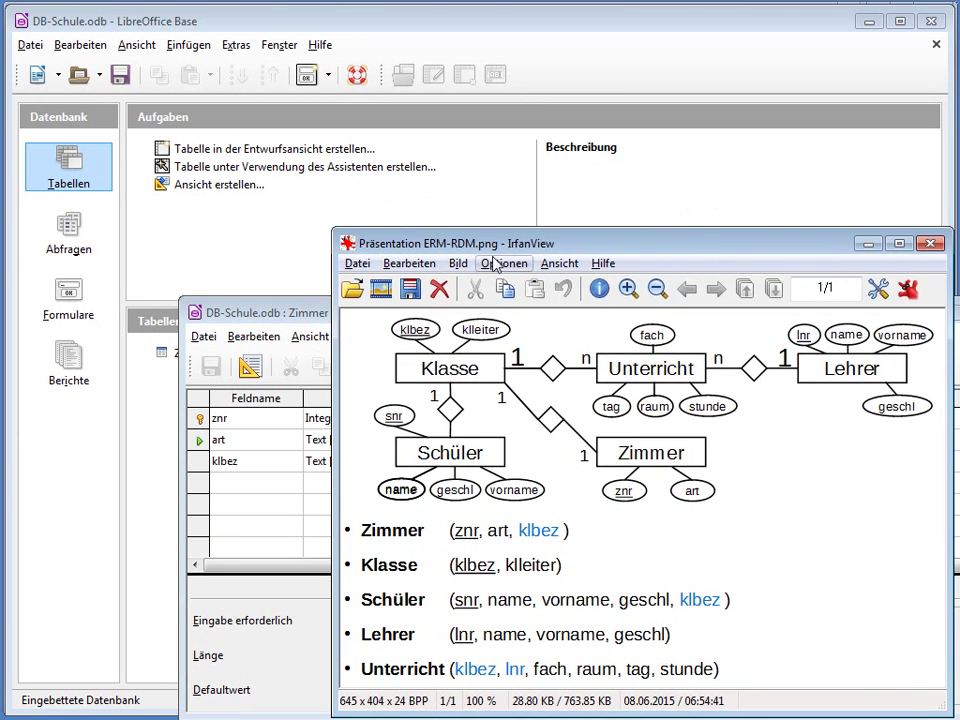
pyautogui.moveTo(294, 310); pyautogui.dragTo(492, 283)
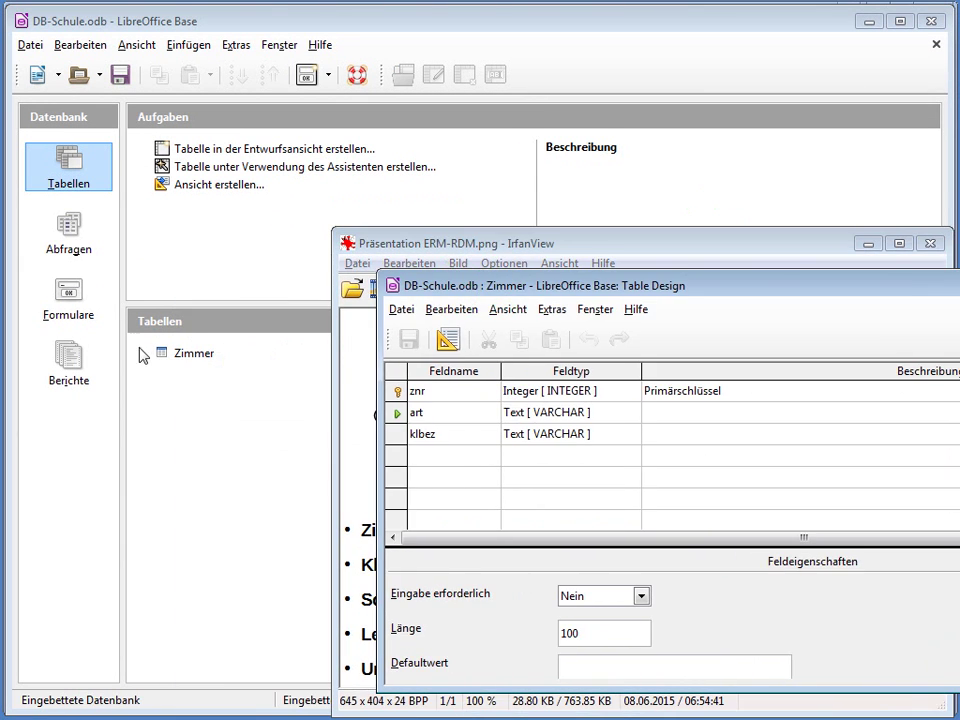
pyautogui.click(610, 284)
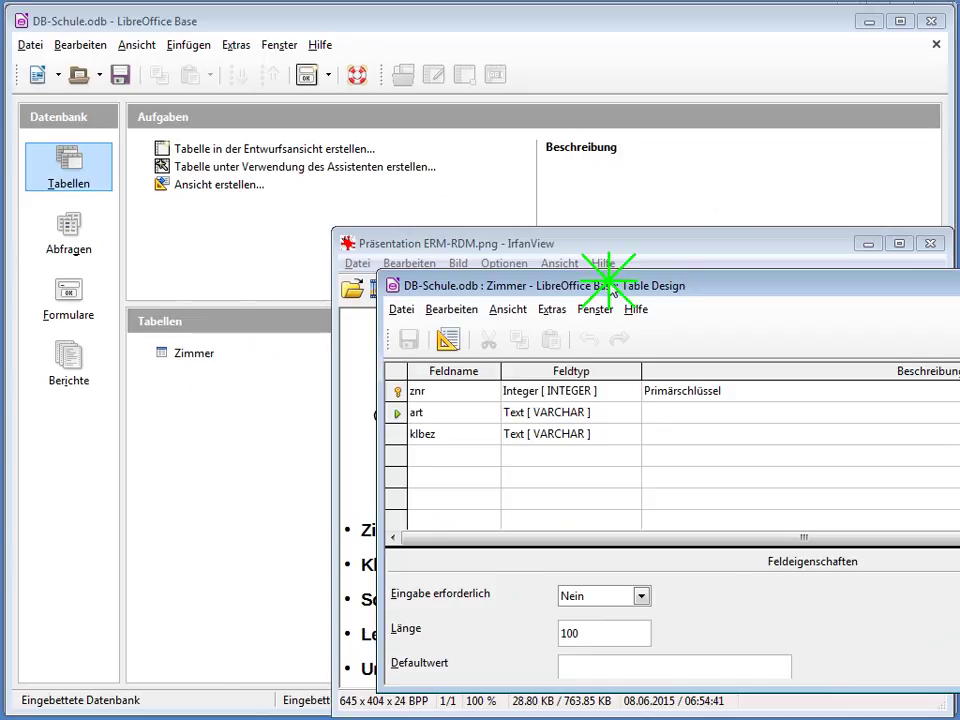
pyautogui.moveTo(610, 290); pyautogui.dragTo(284, 178)
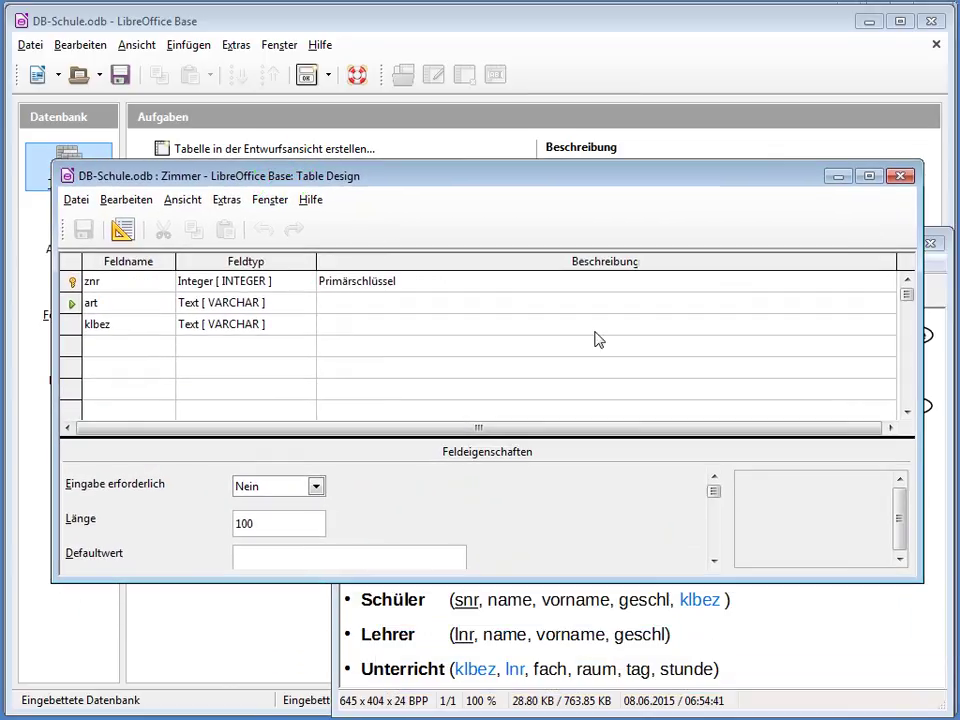
pyautogui.click(900, 176)
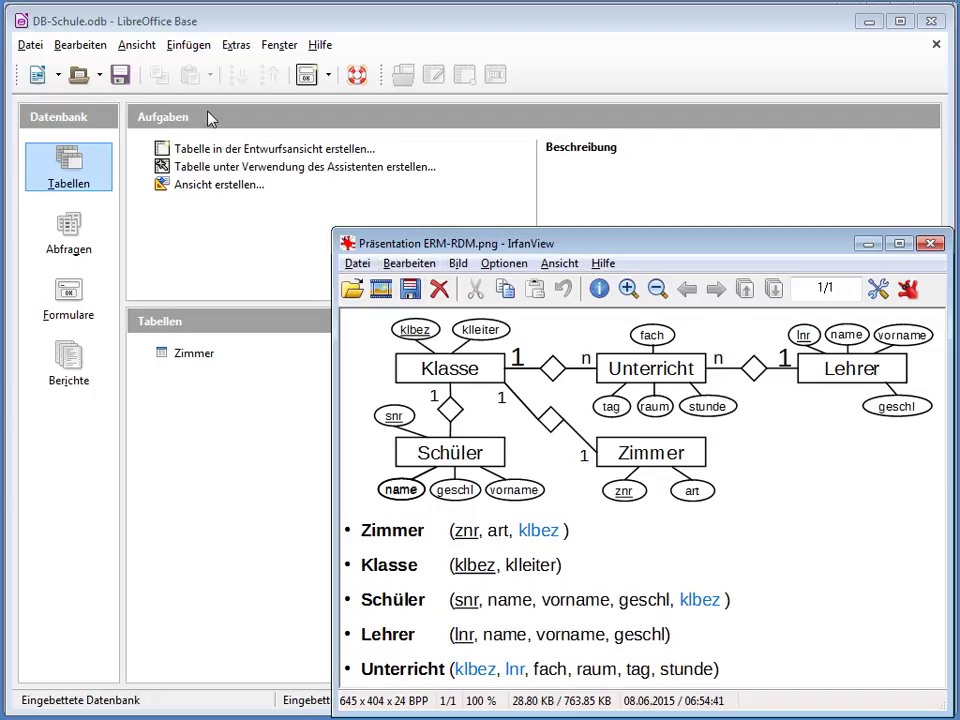
# Step: Start another table in design view and arrange its window above the relational model in the IrfanView image
pyautogui.click(205, 150)
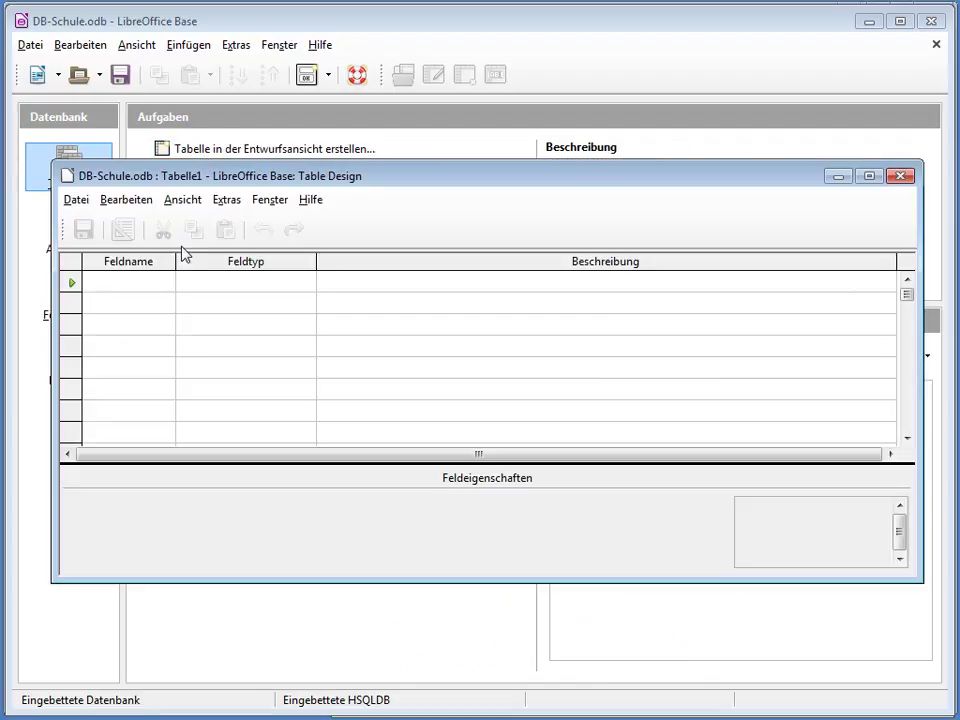
pyautogui.moveTo(257, 176); pyautogui.dragTo(268, 80)
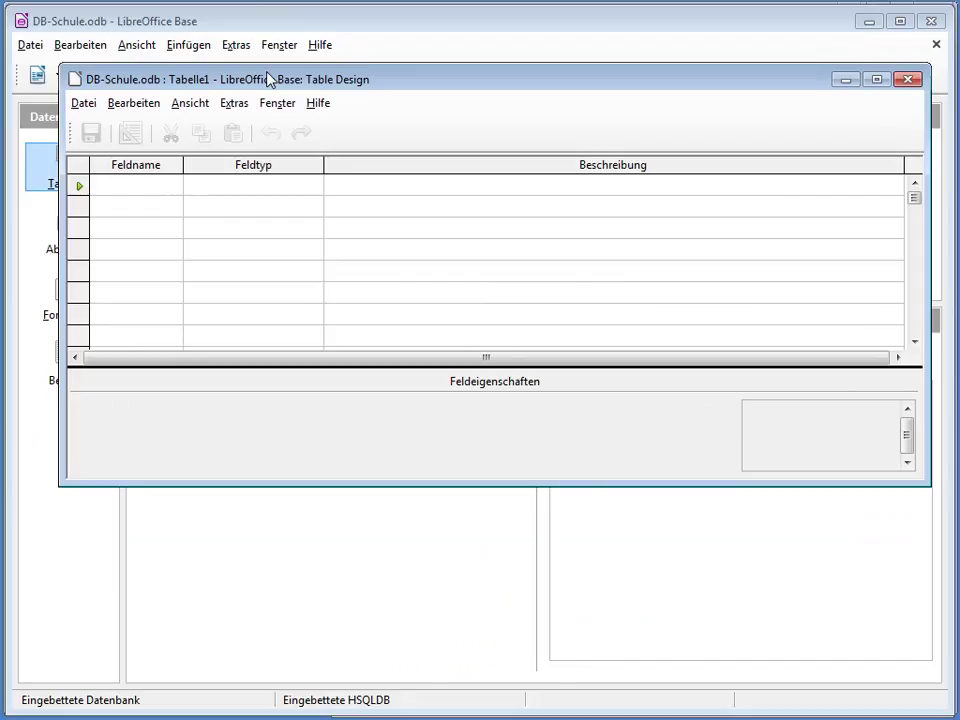
pyautogui.hotkey('alt', 'Tab')
pyautogui.hotkey('alt', 'Tab')
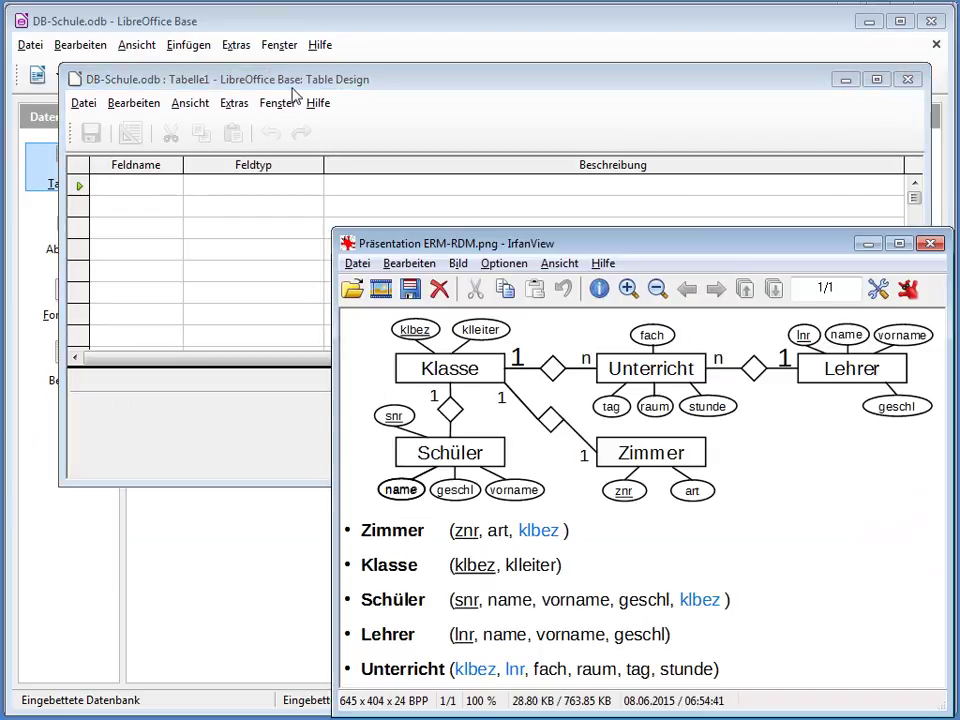
pyautogui.click(292, 92)
pyautogui.moveTo(295, 93); pyautogui.dragTo(285, 47)
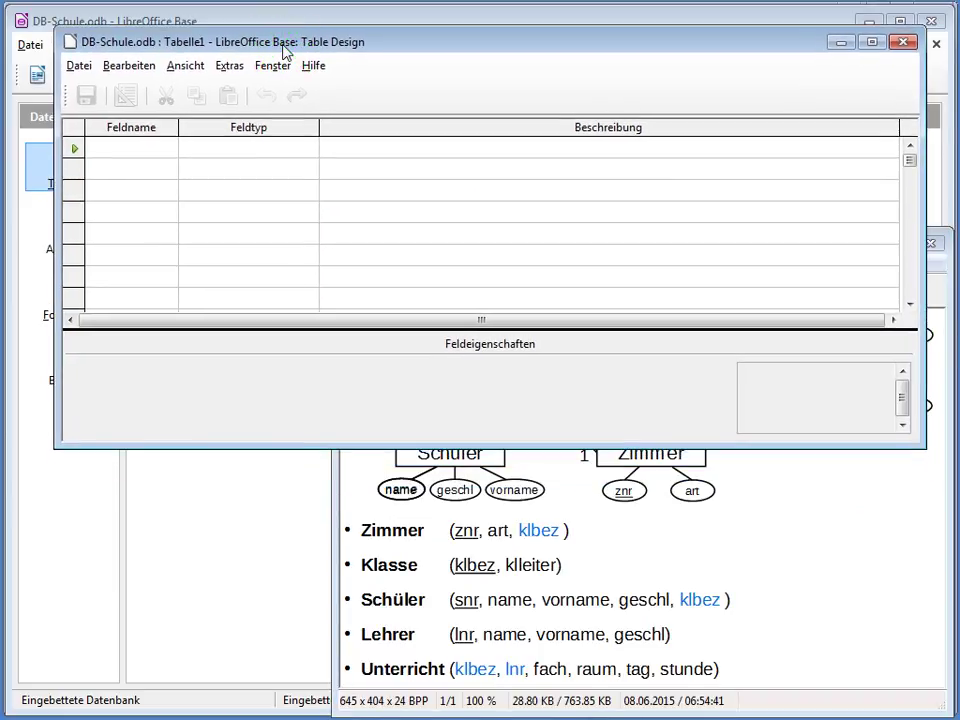
# Step: Add a first field klbez of type Text [ VARCHAR ] with length 25 and set Eingabe erforderlich to Ja
pyautogui.click(130, 145)
pyautogui.write('klbez')
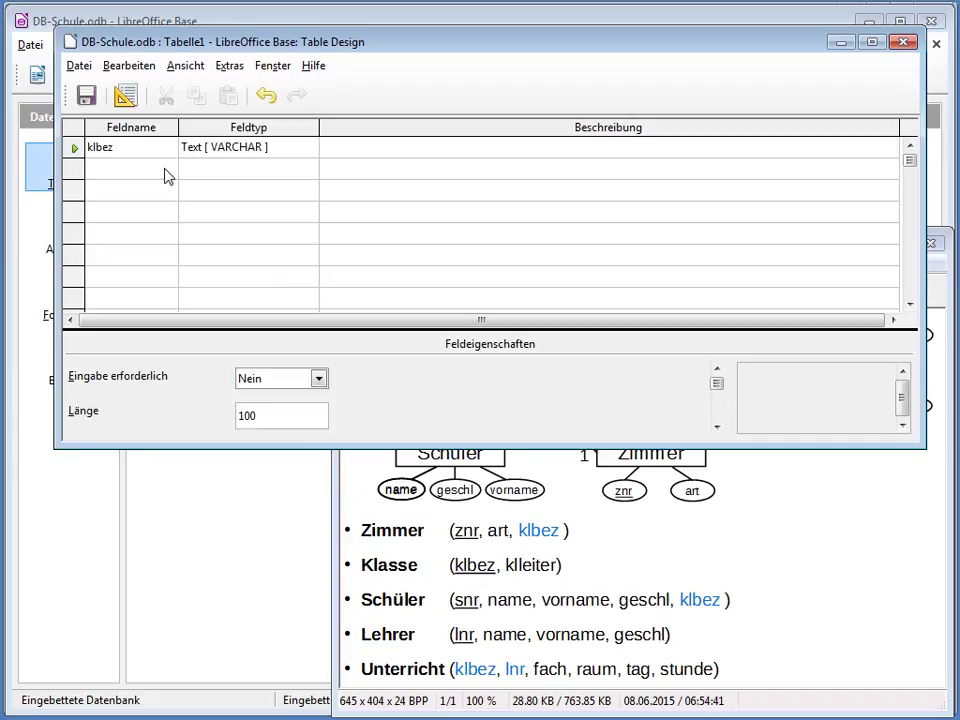
pyautogui.press('Tab')
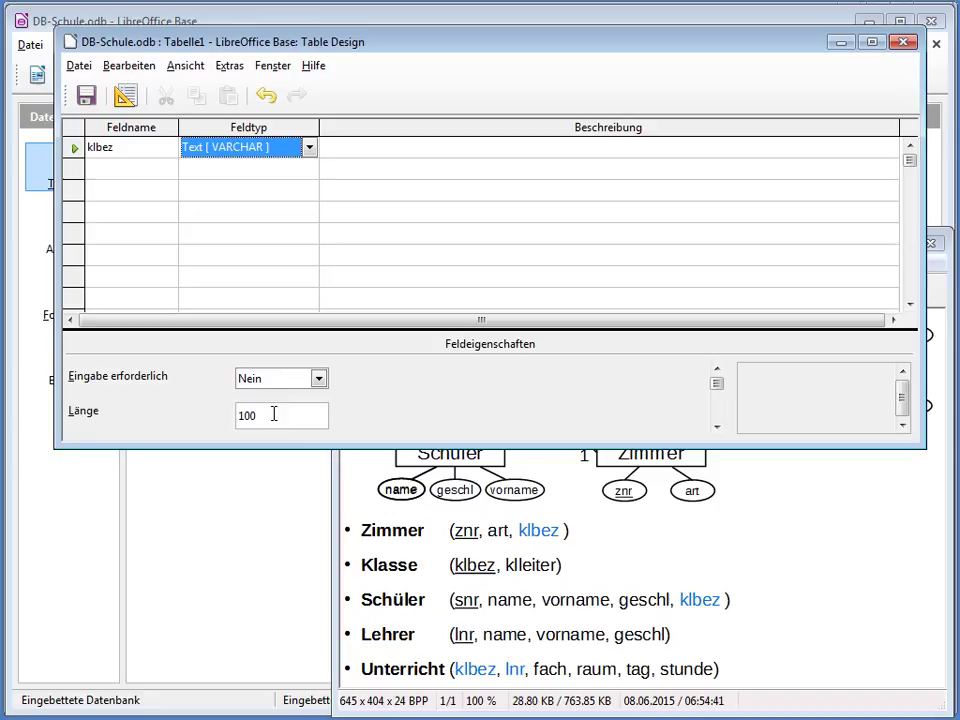
pyautogui.moveTo(274, 423); pyautogui.dragTo(214, 416)
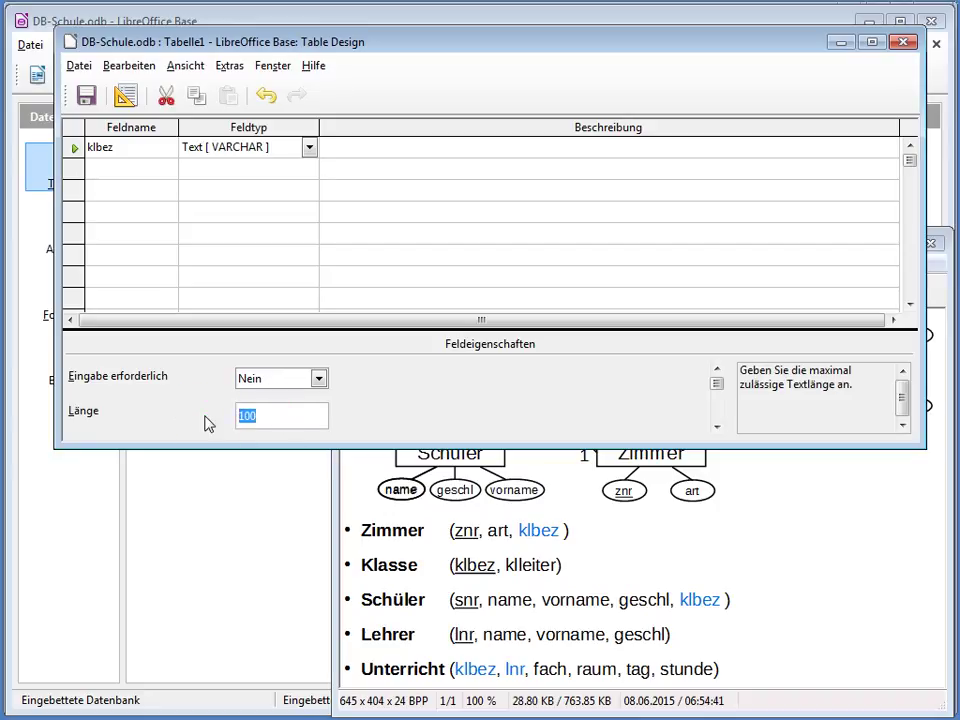
pyautogui.write('25')
pyautogui.click(317, 379)
pyautogui.click(306, 397)
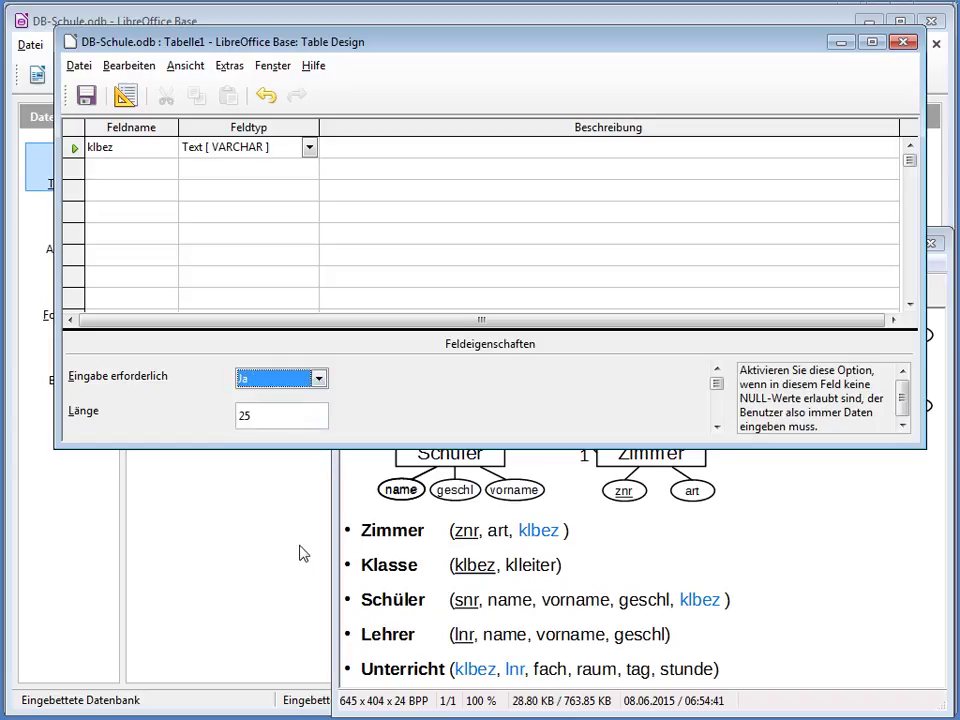
# Step: Make klbez the primary key and enter Primärschlüssel as its description
pyautogui.rightClick(74, 147)
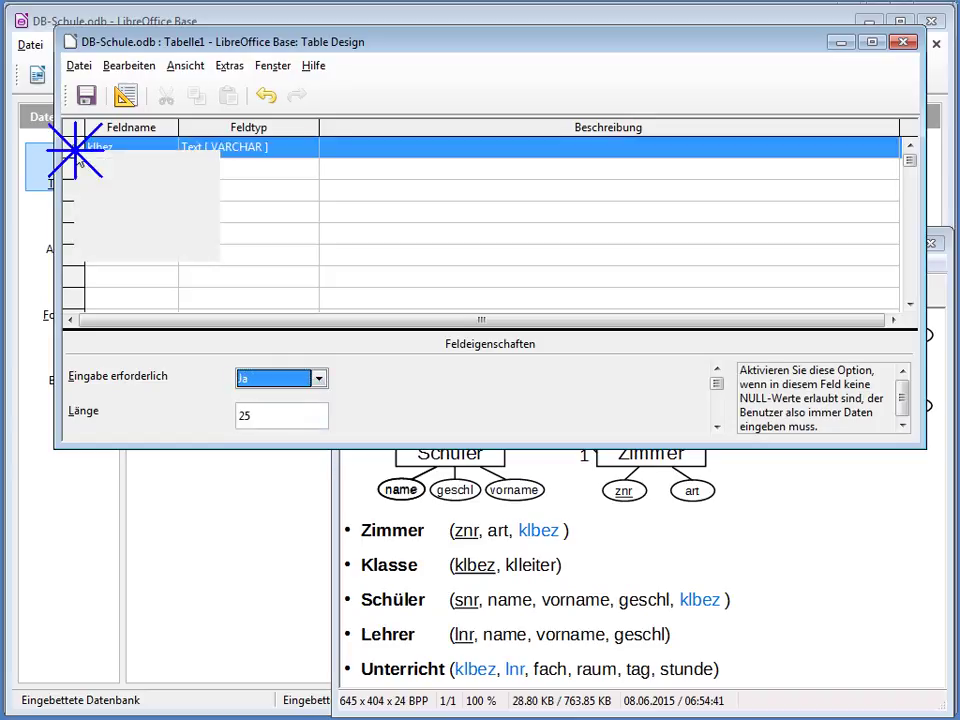
pyautogui.click(120, 251)
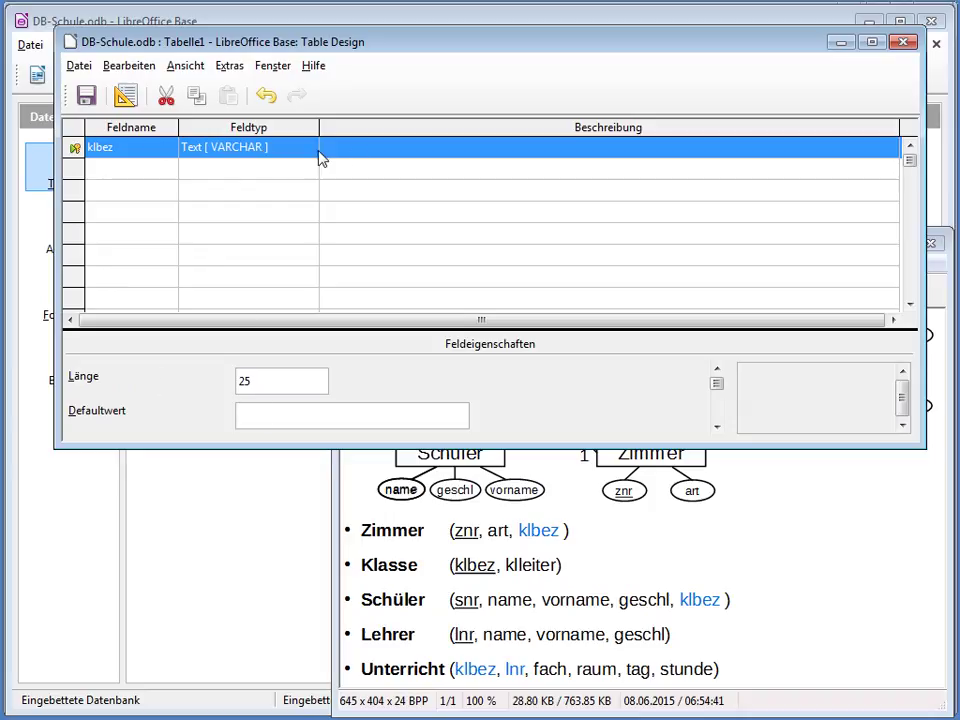
pyautogui.click(359, 150)
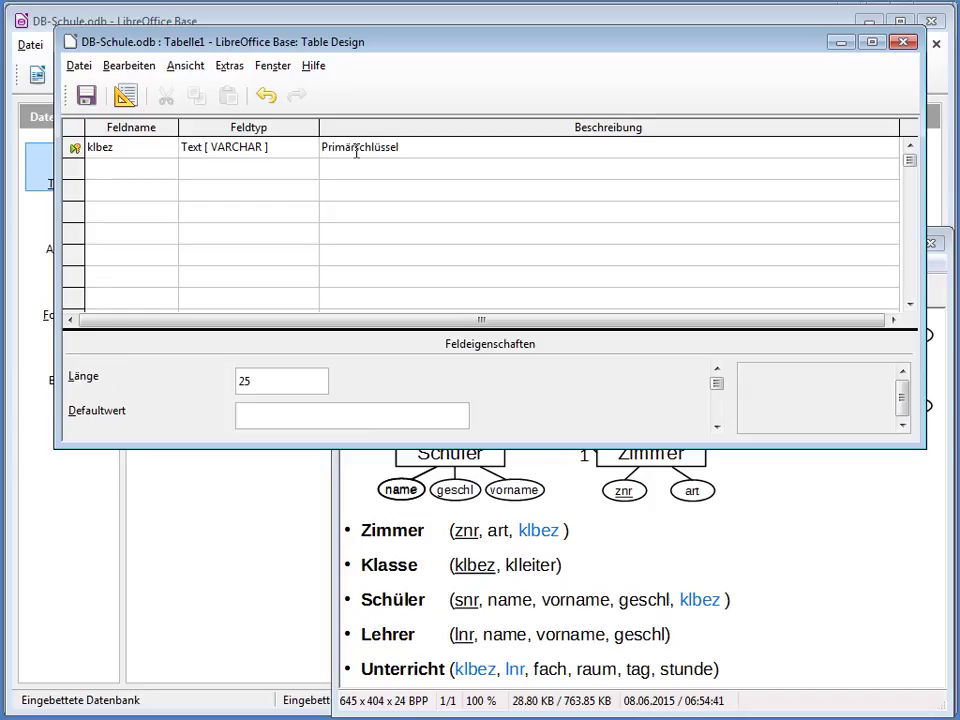
# Step: Add a second field named klleiter below klbez
pyautogui.click(122, 172)
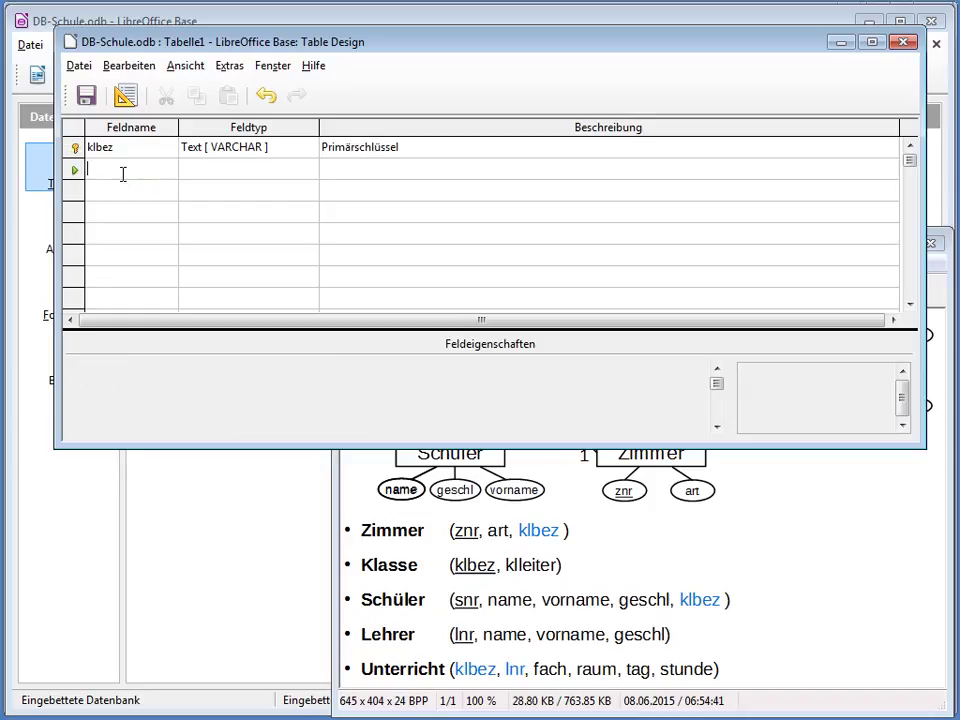
pyautogui.write('K')
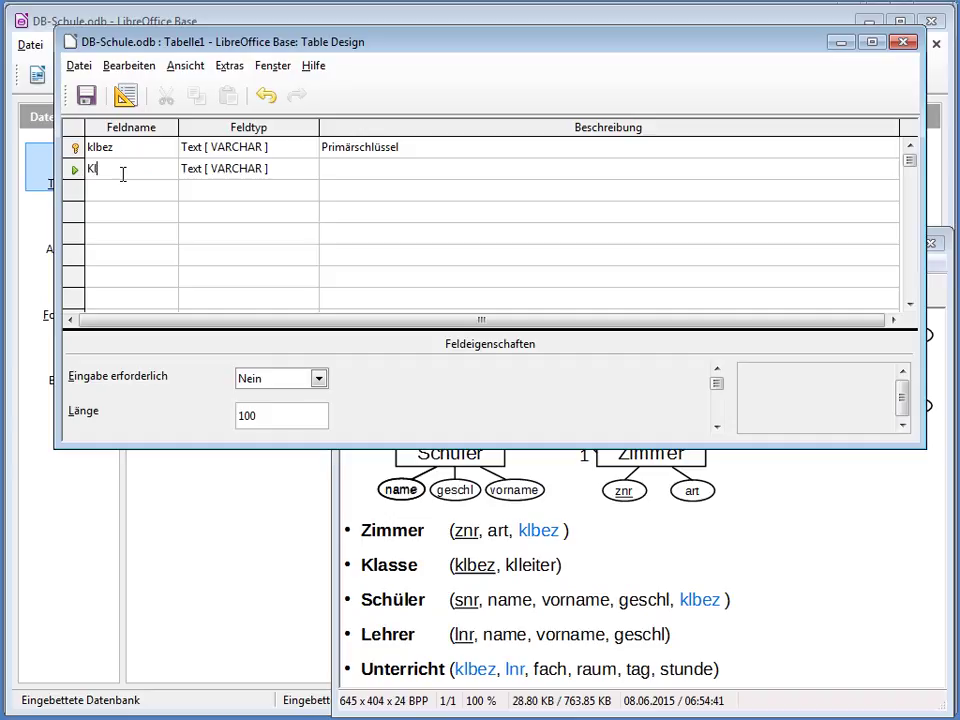
pyautogui.write('l')
pyautogui.press('BackSpace')
pyautogui.press('BackSpace')
pyautogui.write('kl')
pyautogui.click(228, 172)
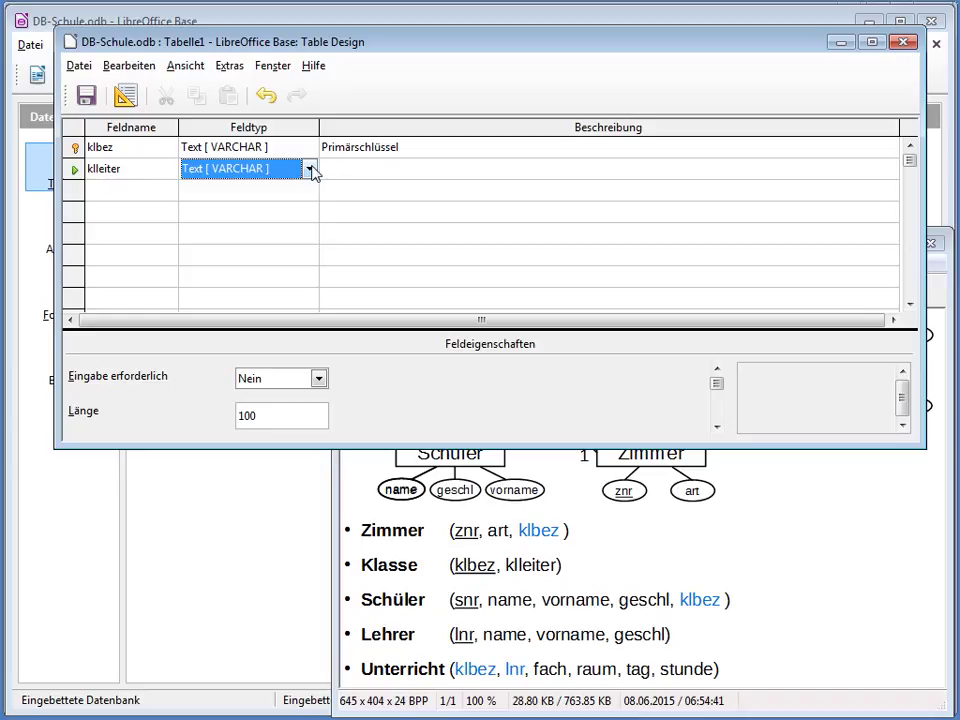
# Step: Uncover the ER diagram to consult it, and set the field type of klleiter to Integer [ INTEGER ]
pyautogui.moveTo(376, 45); pyautogui.dragTo(416, 584)
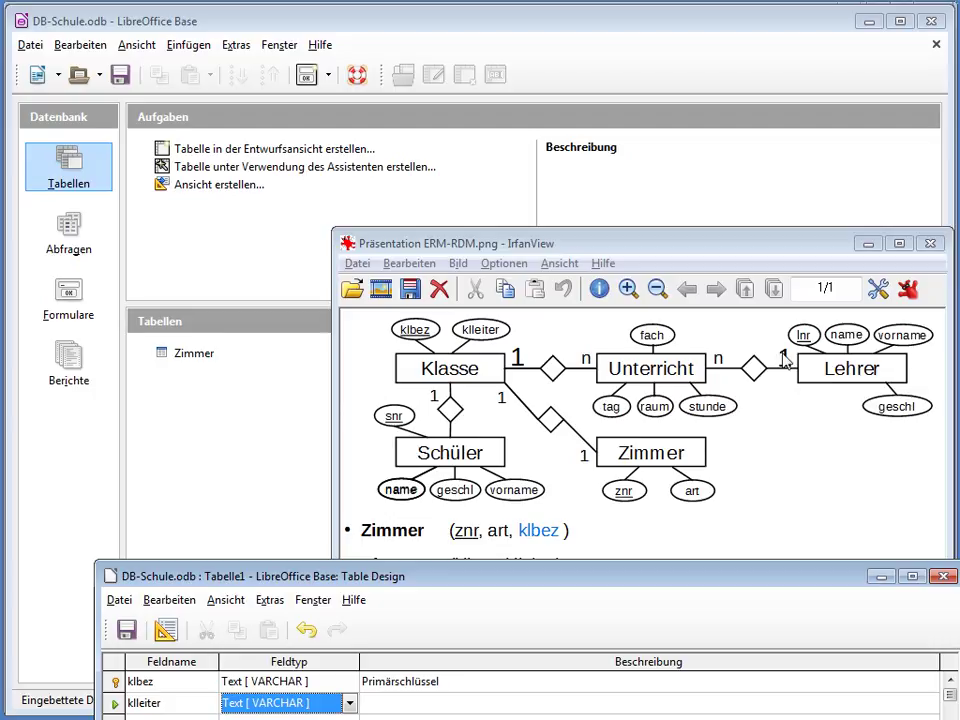
pyautogui.moveTo(748, 575); pyautogui.dragTo(709, 141)
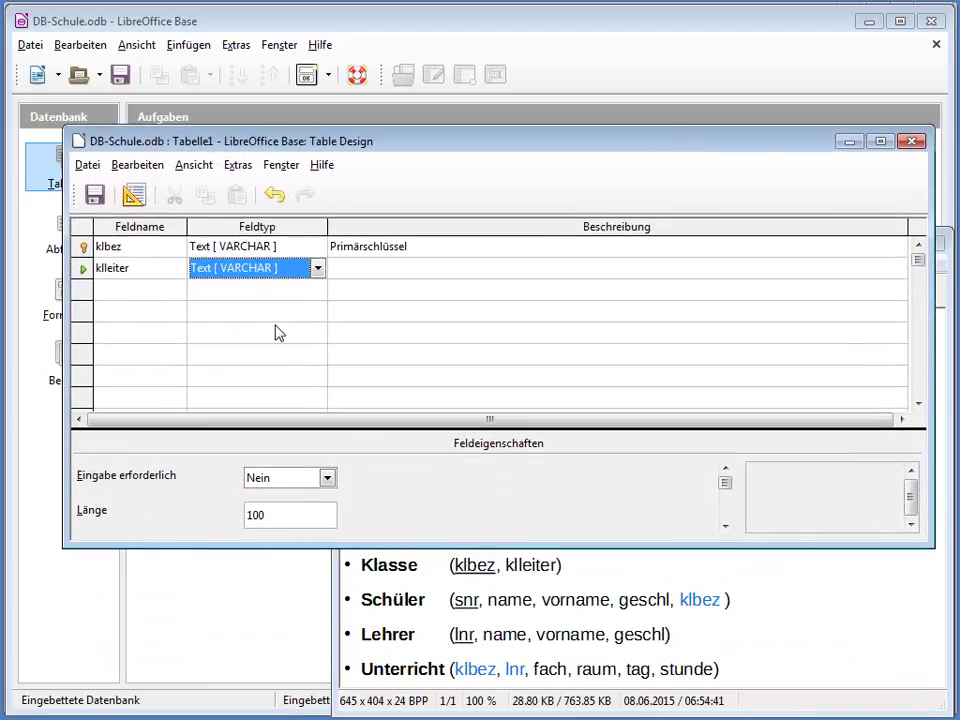
pyautogui.click(317, 268)
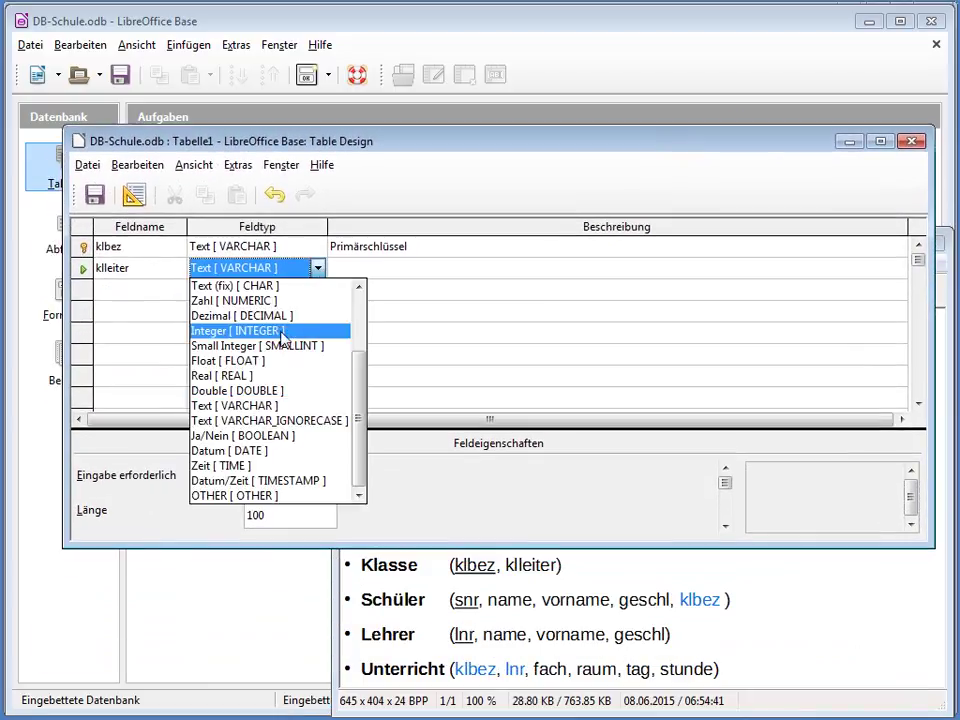
pyautogui.click(283, 331)
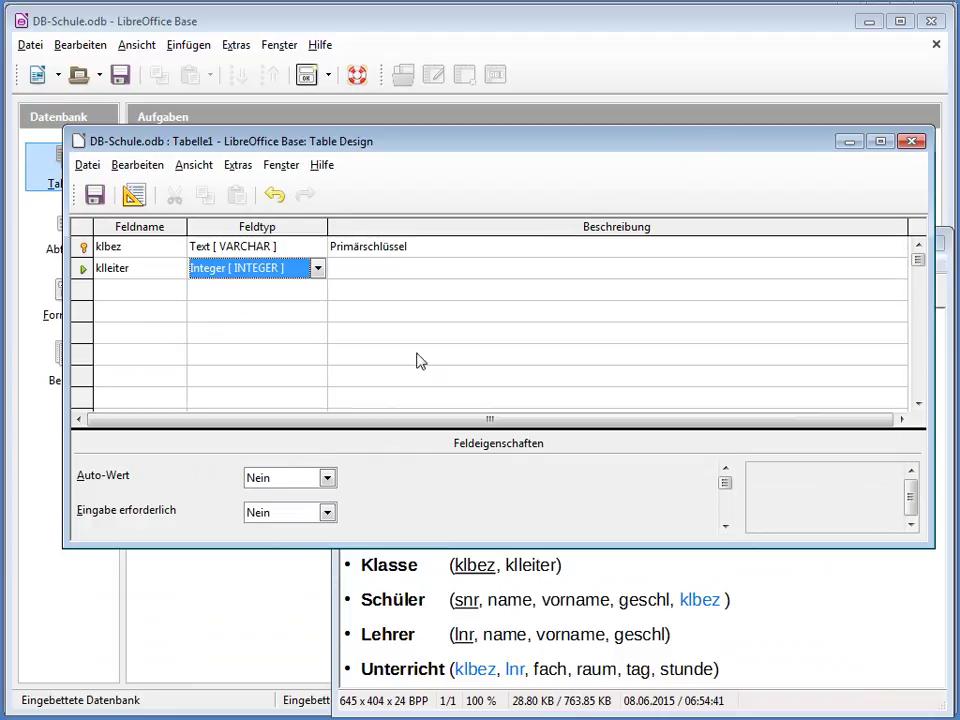
# Step: Set Auto-Wert to Ja for the klleiter field, keeping the relational model in view
pyautogui.moveTo(441, 141); pyautogui.dragTo(439, 33)
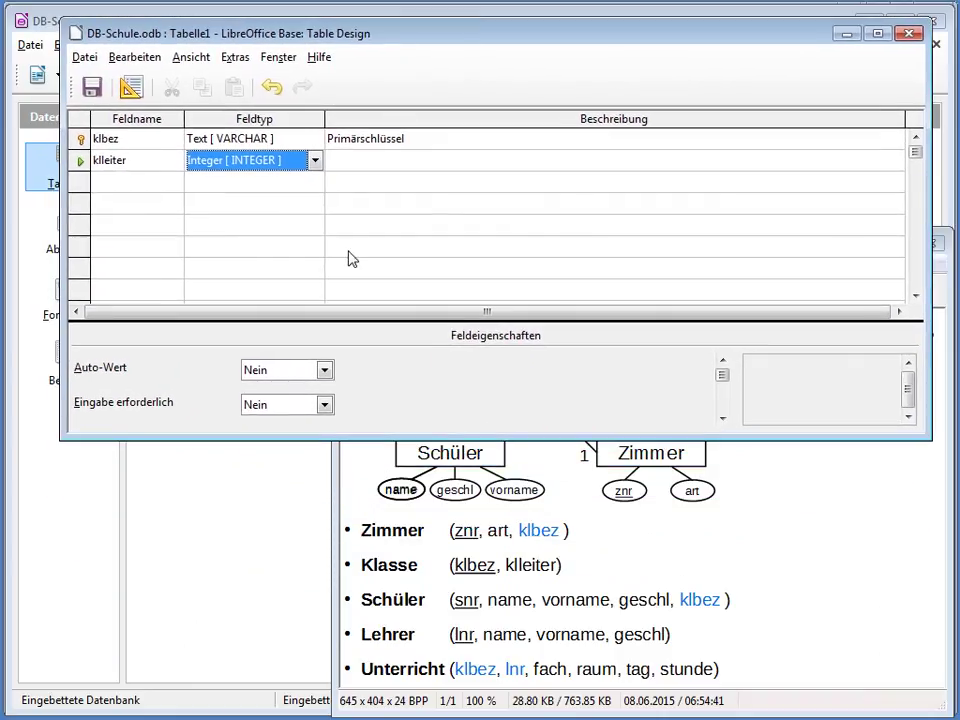
pyautogui.click(325, 371)
pyautogui.click(300, 386)
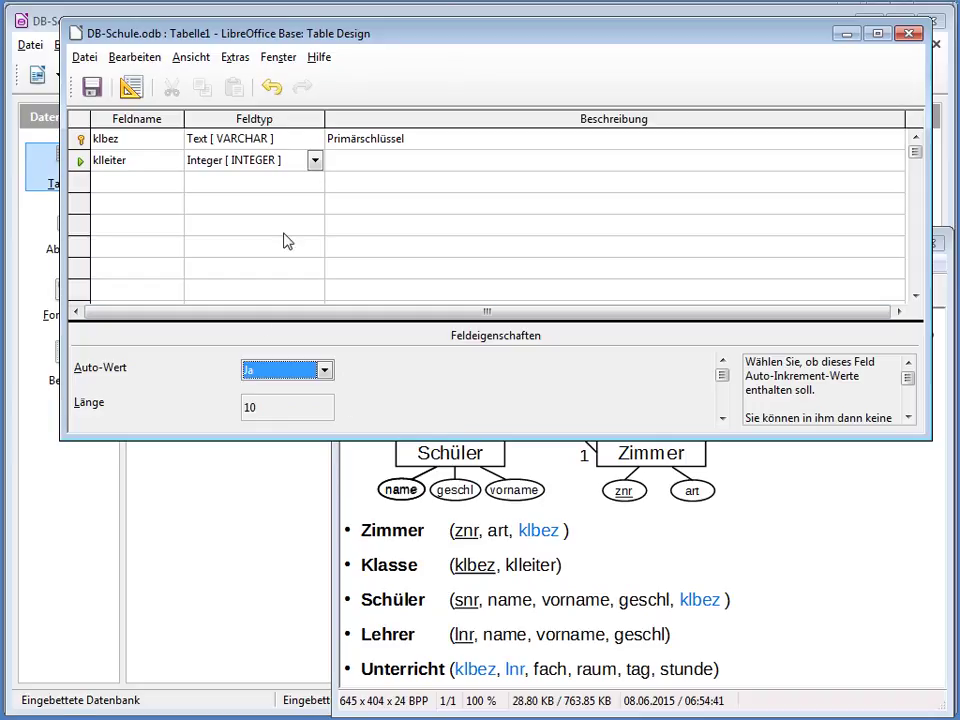
# Step: Try to save the table under the name Klasse, and view and dismiss the error details
pyautogui.click(92, 88)
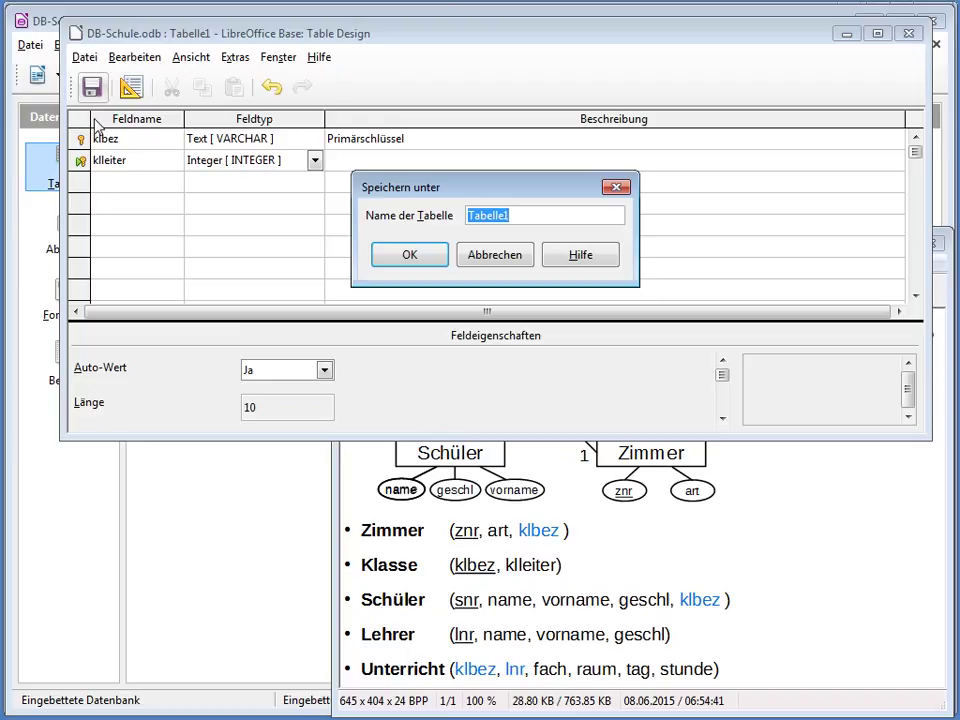
pyautogui.write('Klasse')
pyautogui.click(405, 257)
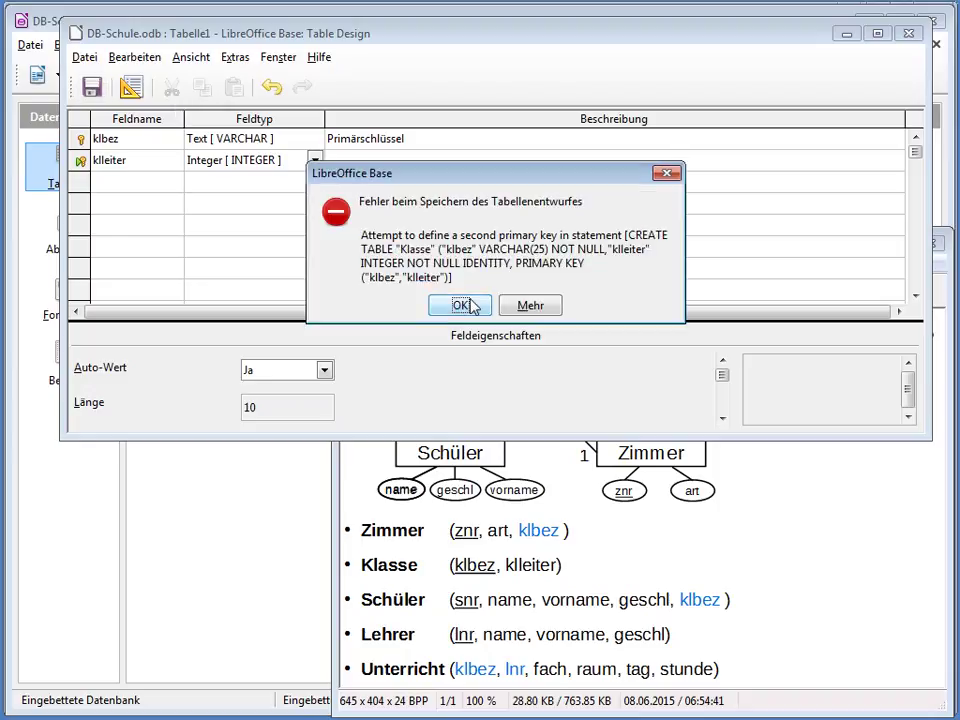
pyautogui.click(528, 306)
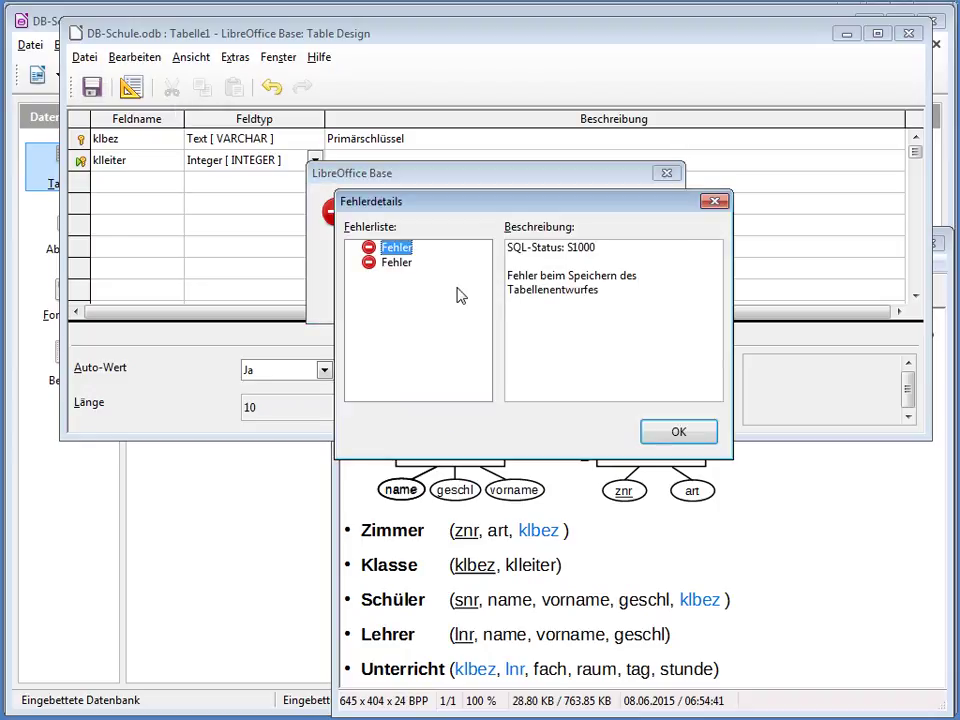
pyautogui.click(679, 433)
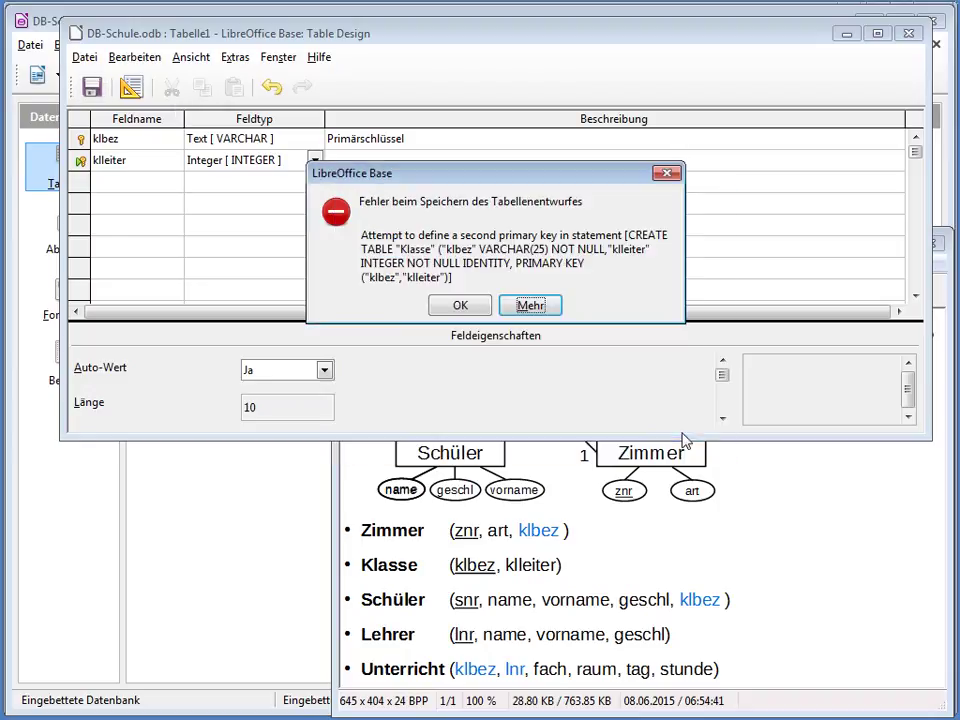
pyautogui.click(460, 305)
# Step: Remove the primary key from klleiter and make klbez the table's only primary key
pyautogui.rightClick(79, 160)
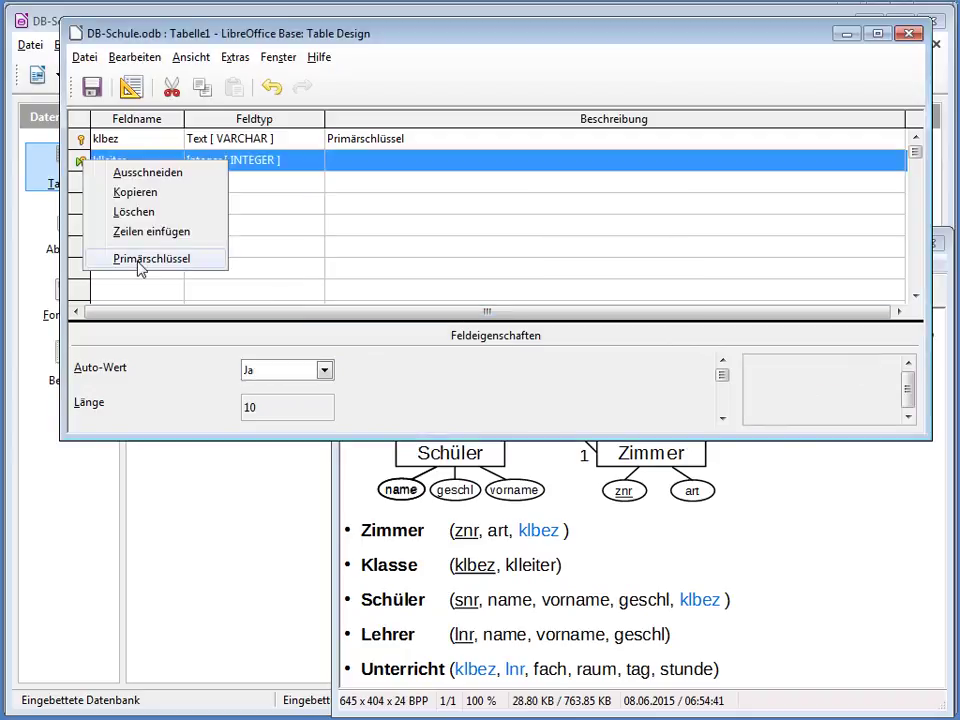
pyautogui.click(139, 268)
pyautogui.rightClick(79, 160)
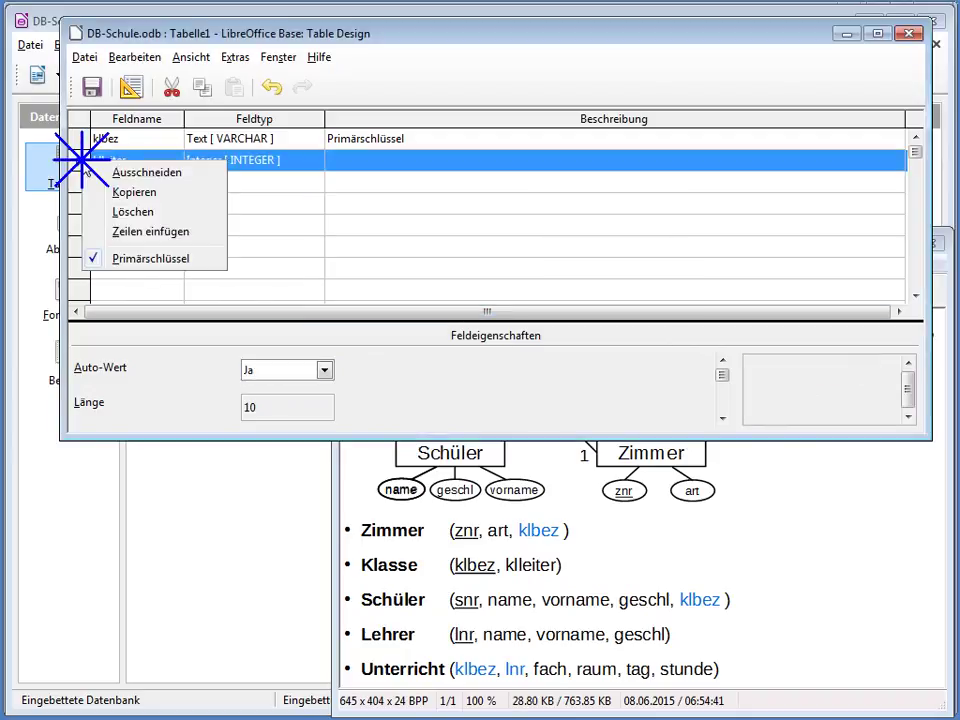
pyautogui.click(129, 260)
pyautogui.rightClick(79, 140)
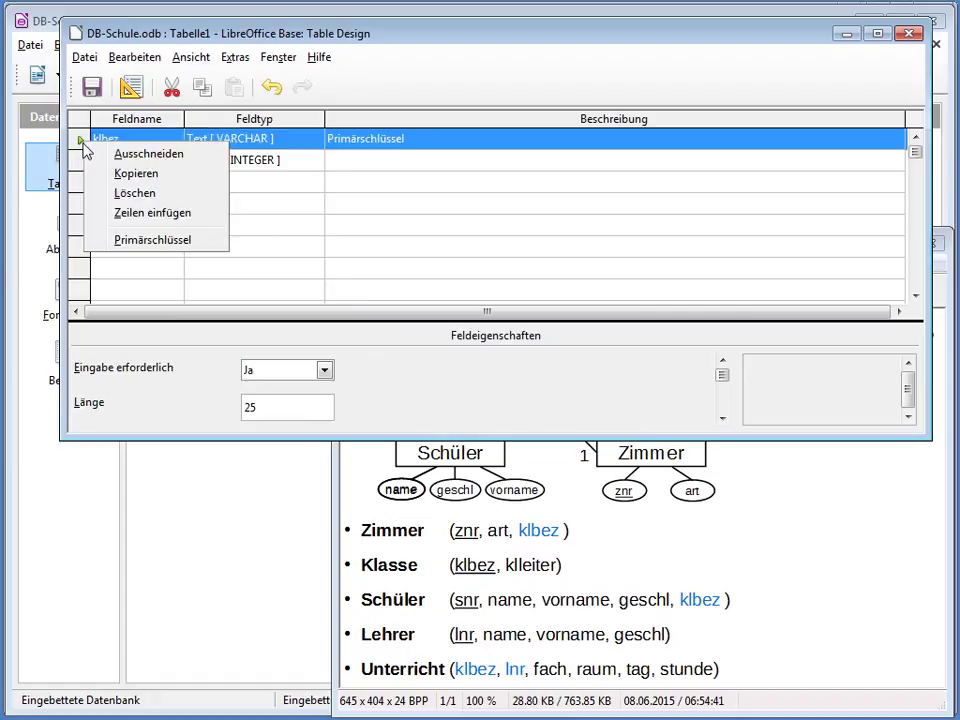
pyautogui.click(105, 241)
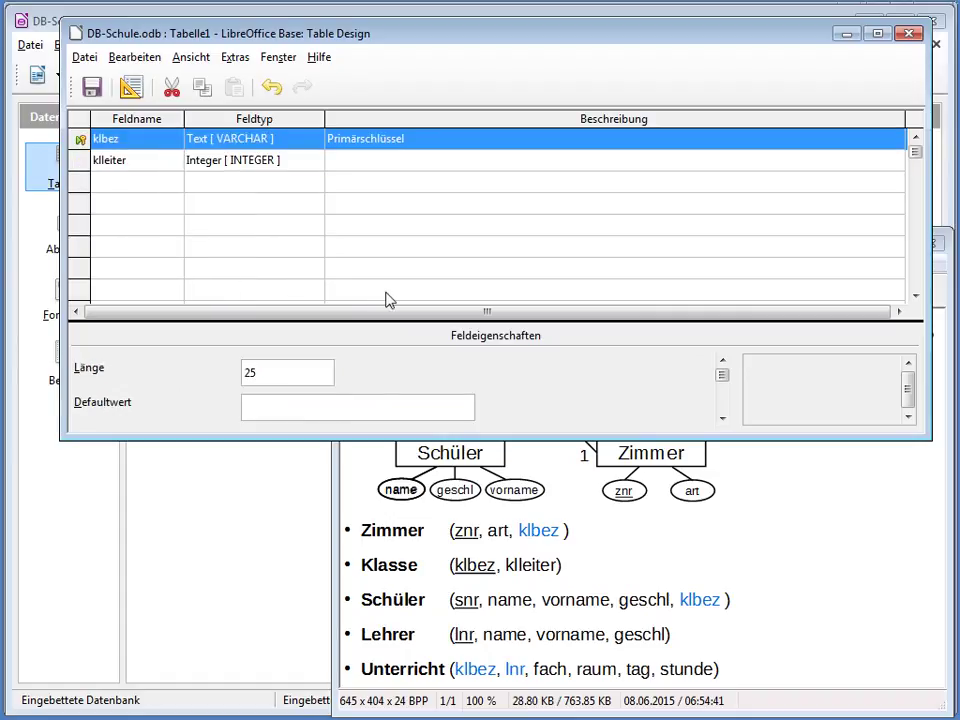
# Step: Save the table design under the name Klasse
pyautogui.click(91, 88)
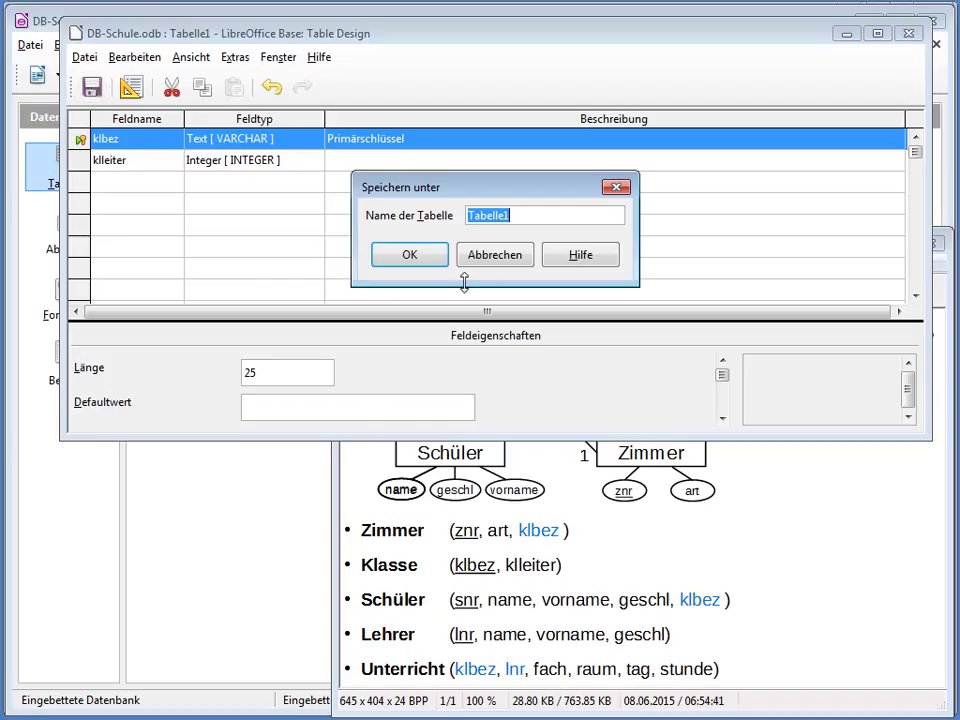
pyautogui.write('Klasse')
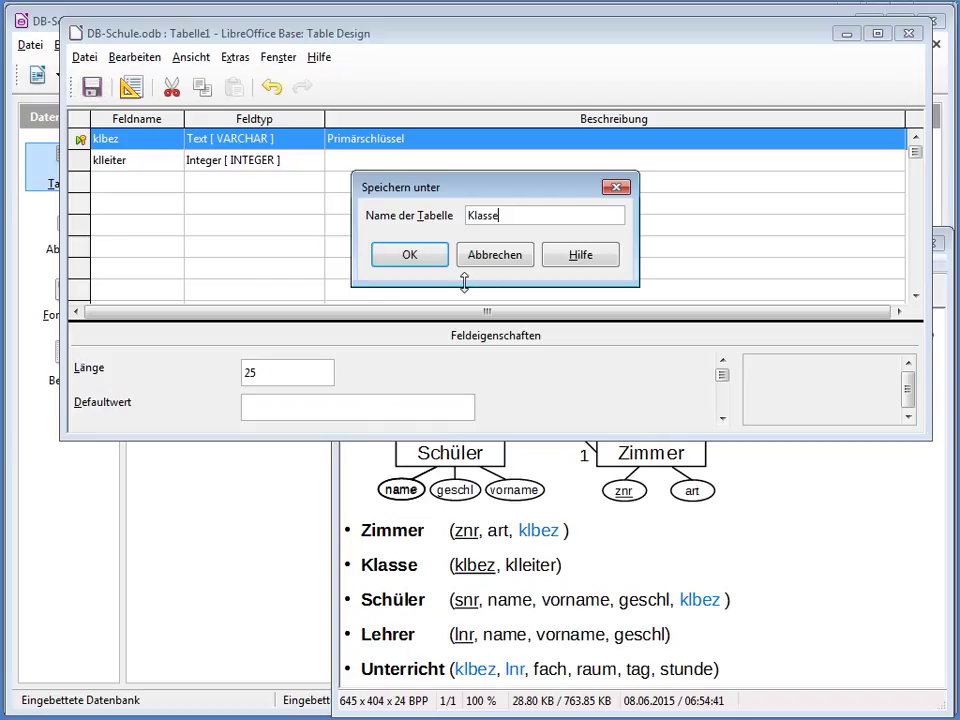
pyautogui.click(409, 257)
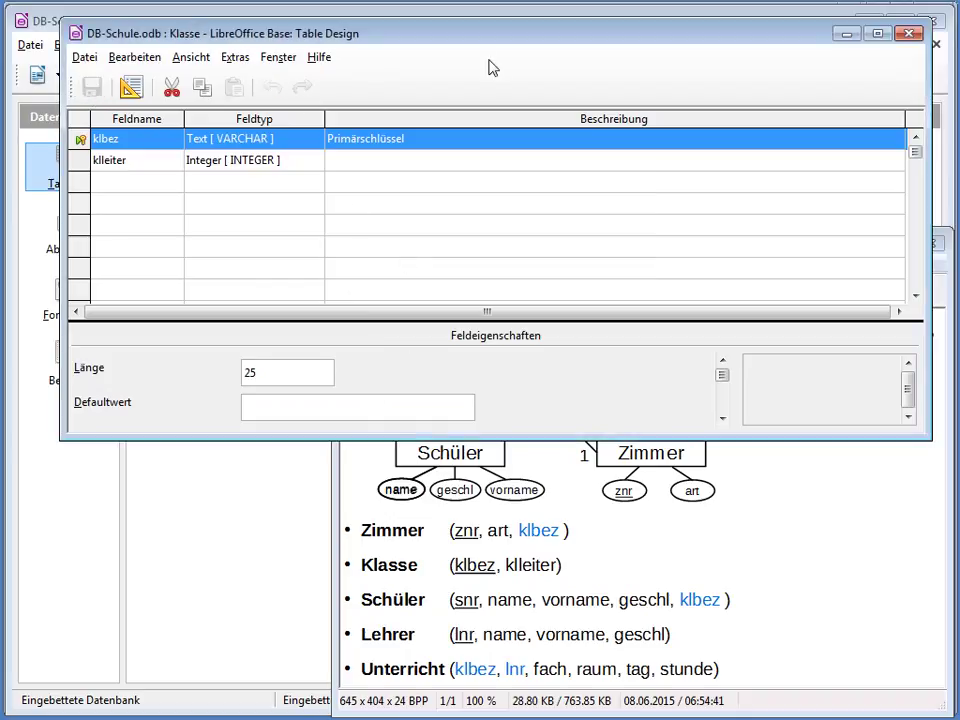
# Step: Check the table list for Klasse, close its table design, and reposition the IrfanView diagram window
pyautogui.moveTo(497, 43); pyautogui.dragTo(735, 131)
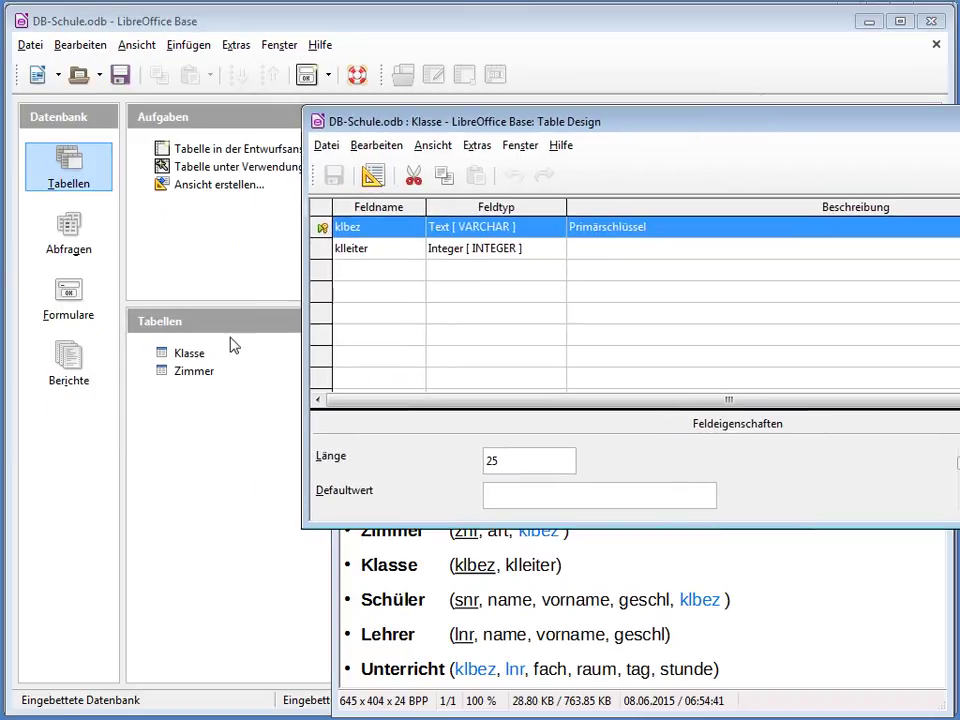
pyautogui.moveTo(634, 122); pyautogui.dragTo(398, 74)
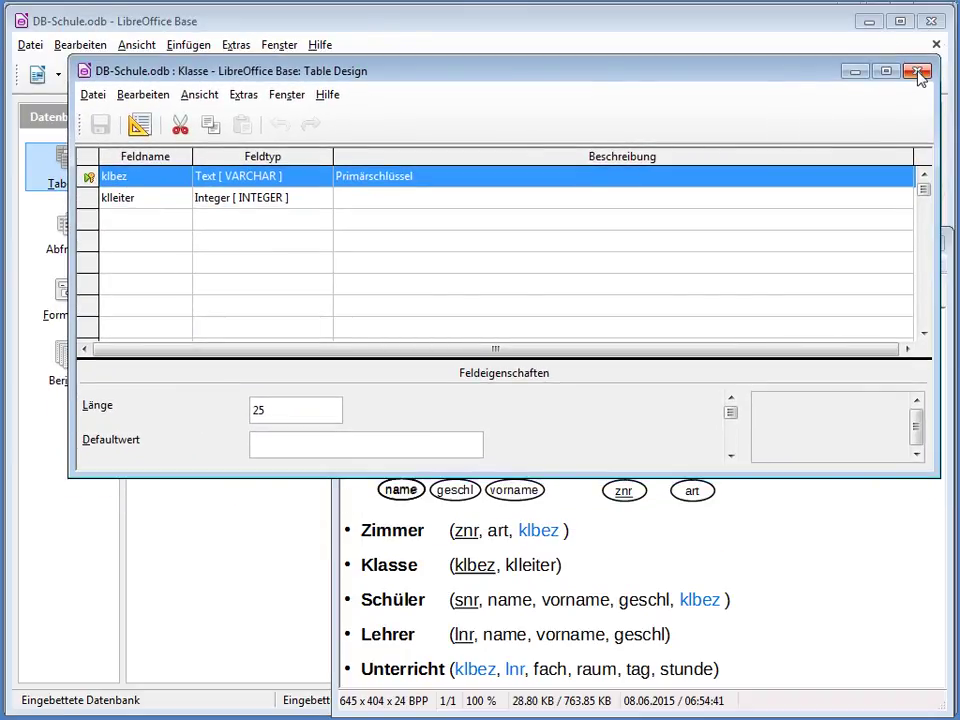
pyautogui.click(919, 75)
pyautogui.moveTo(797, 236); pyautogui.dragTo(786, 193)
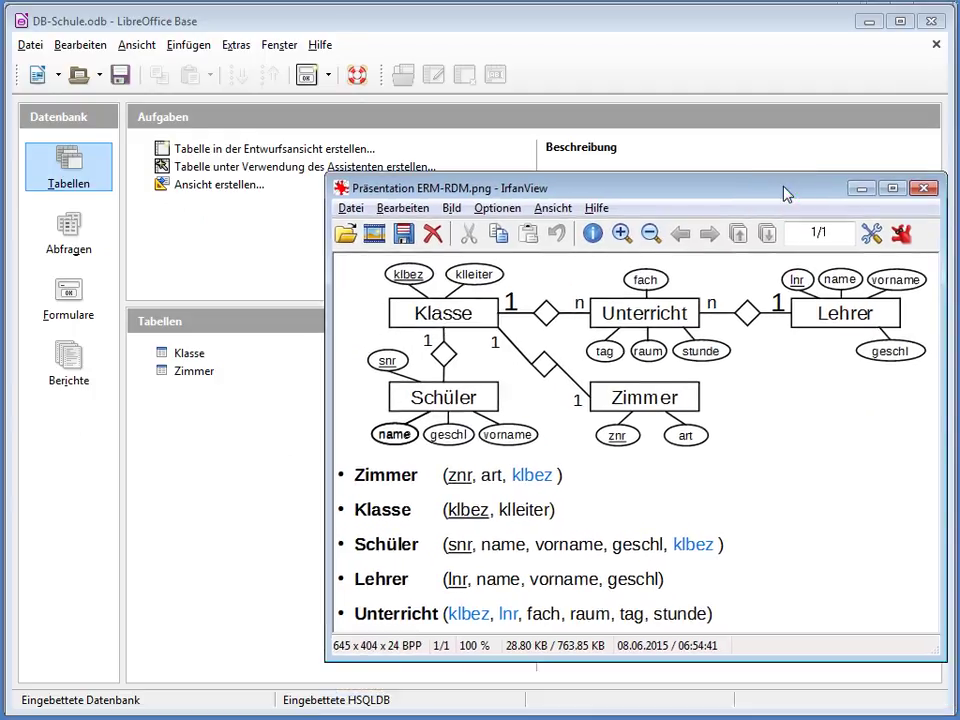